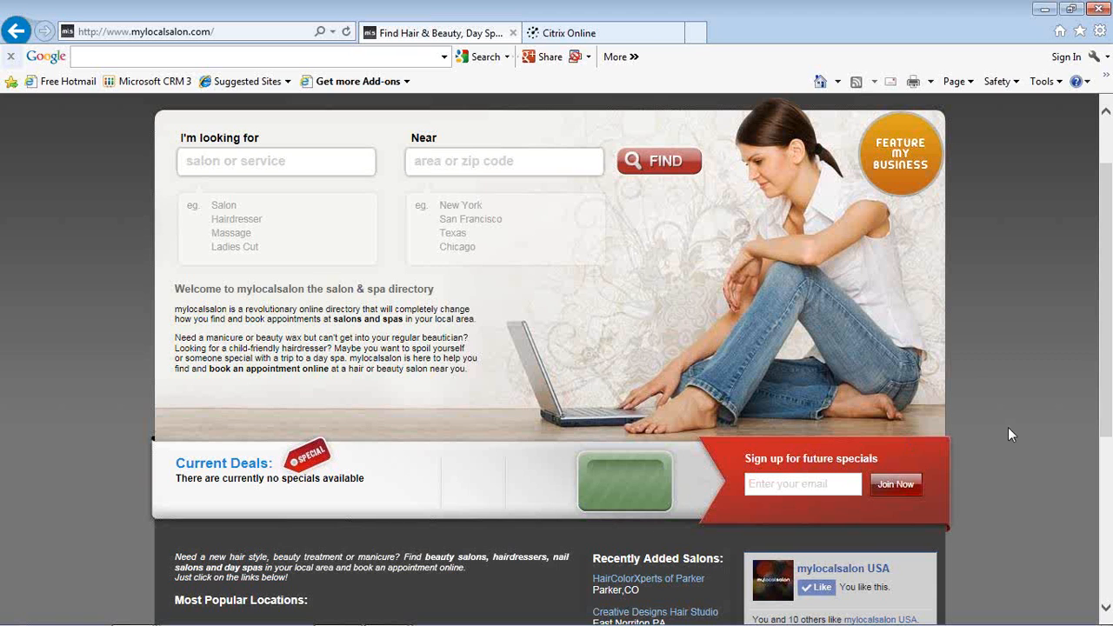
Step: Examine the directory home page, including the salon search area, current deals, popular locations and recently added salons
scroll(1009, 428, down, 5)
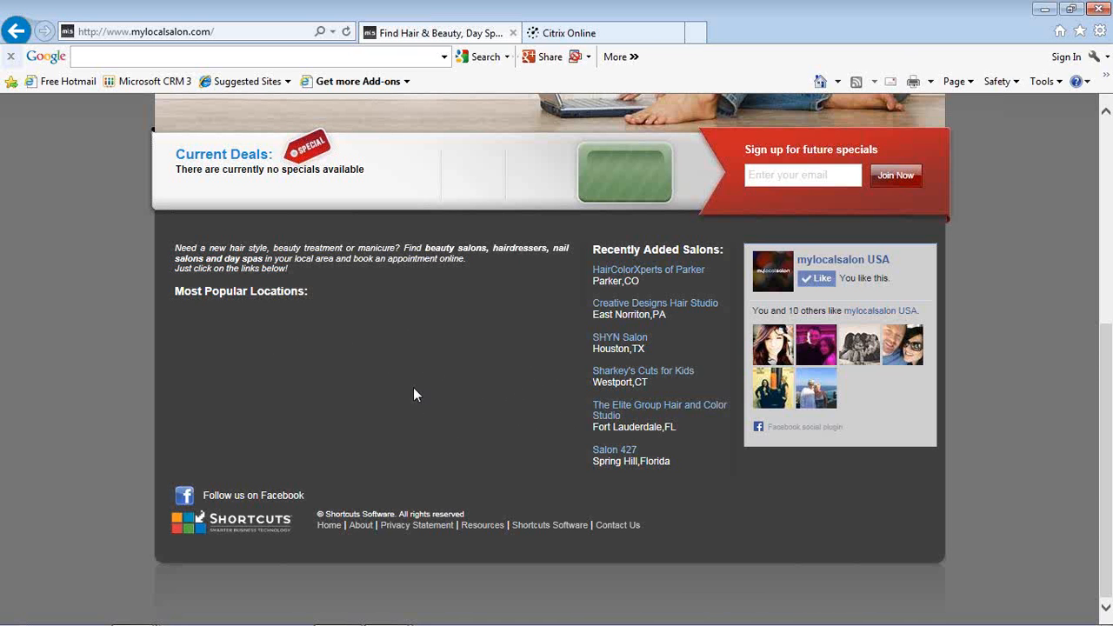
scroll(414, 394, up, 5)
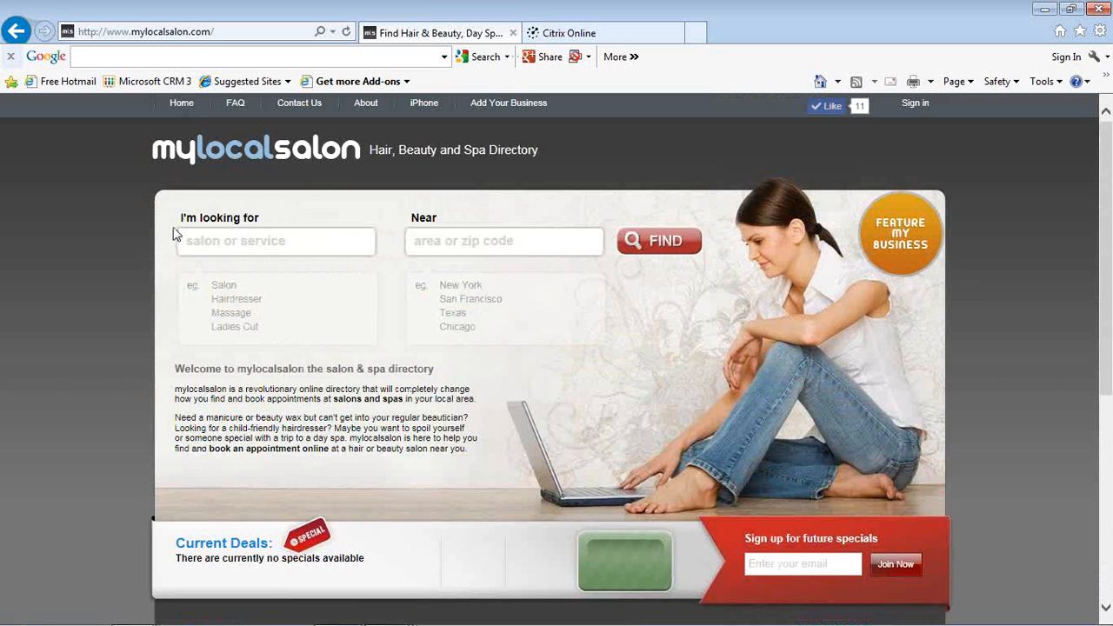
click(235, 243)
scroll(507, 326, down, 3)
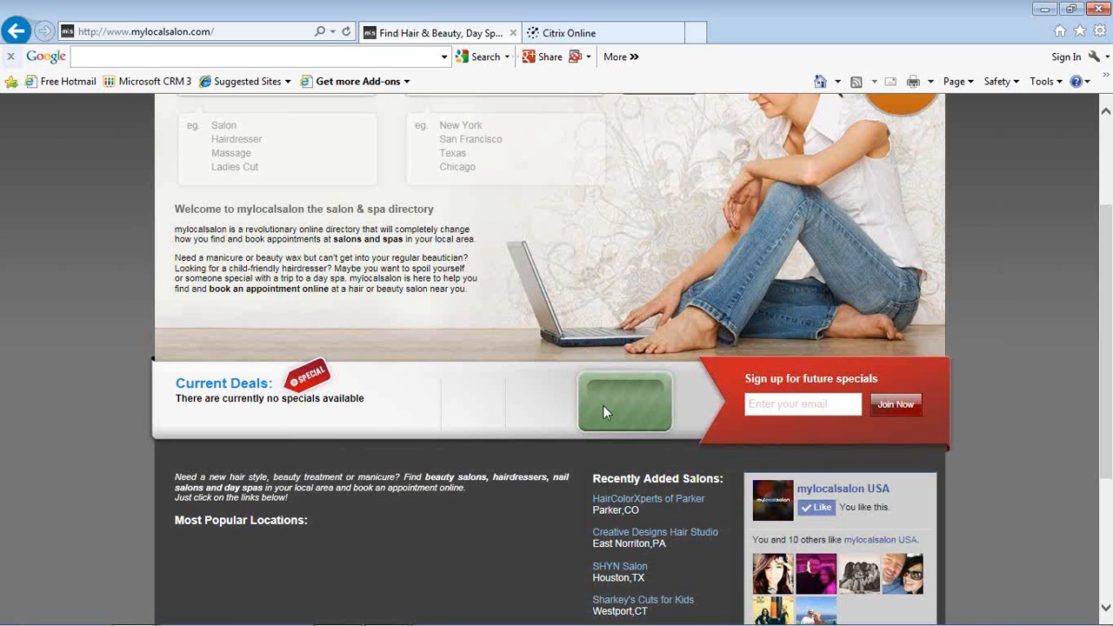
scroll(534, 394, down, 2)
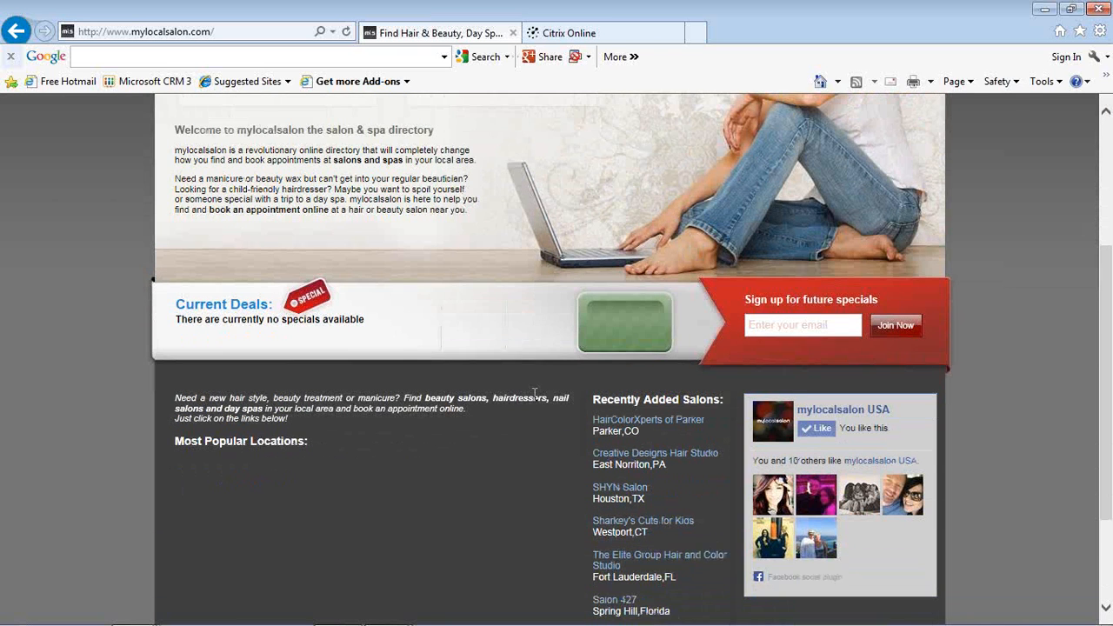
scroll(534, 394, down, 4)
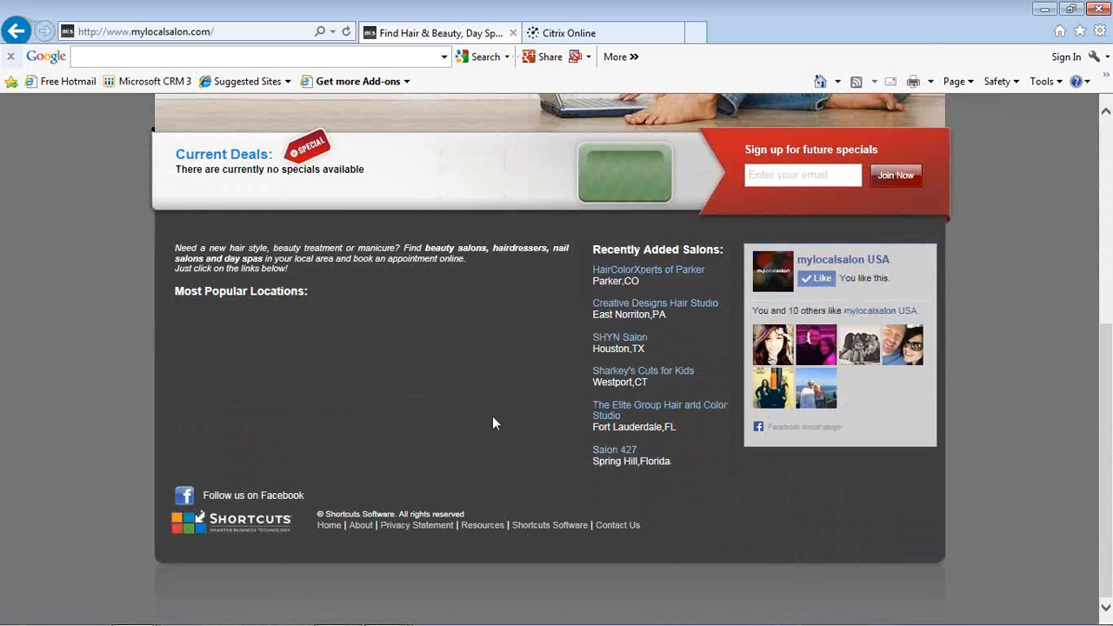
Step: Open the Sharkey's Cuts for Kids listing from the recently added salons
scroll(492, 416, up, 10)
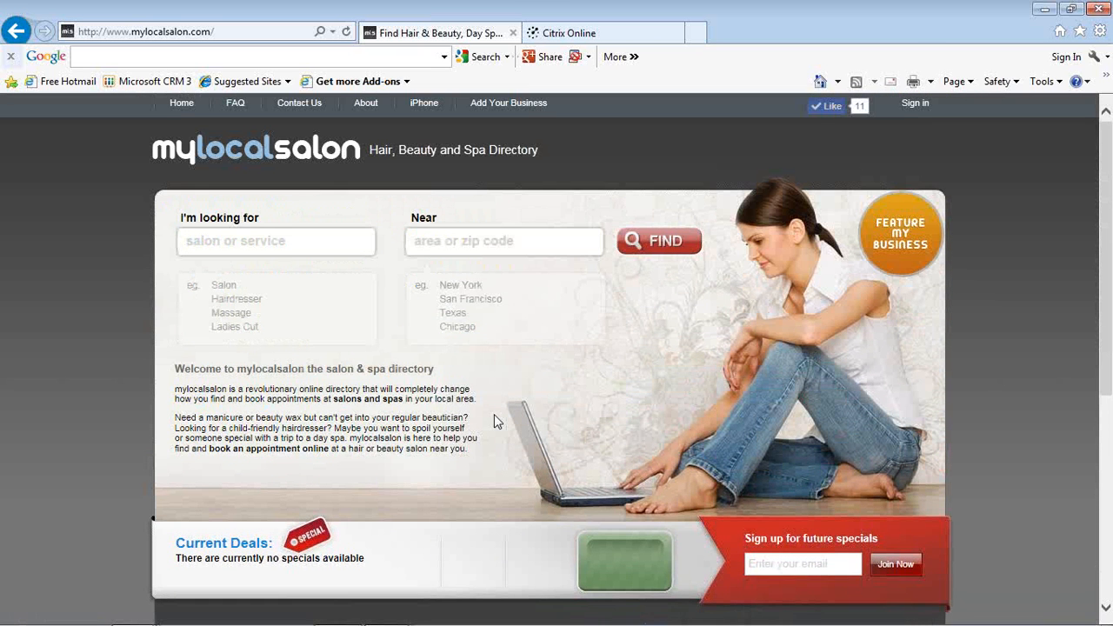
scroll(494, 414, down, 5)
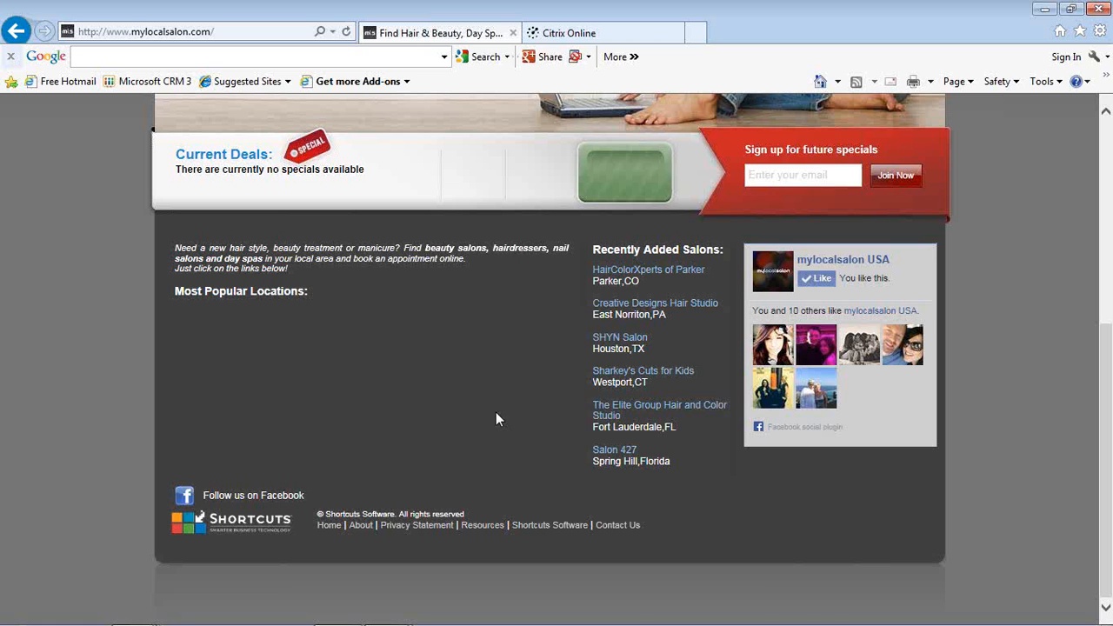
click(620, 375)
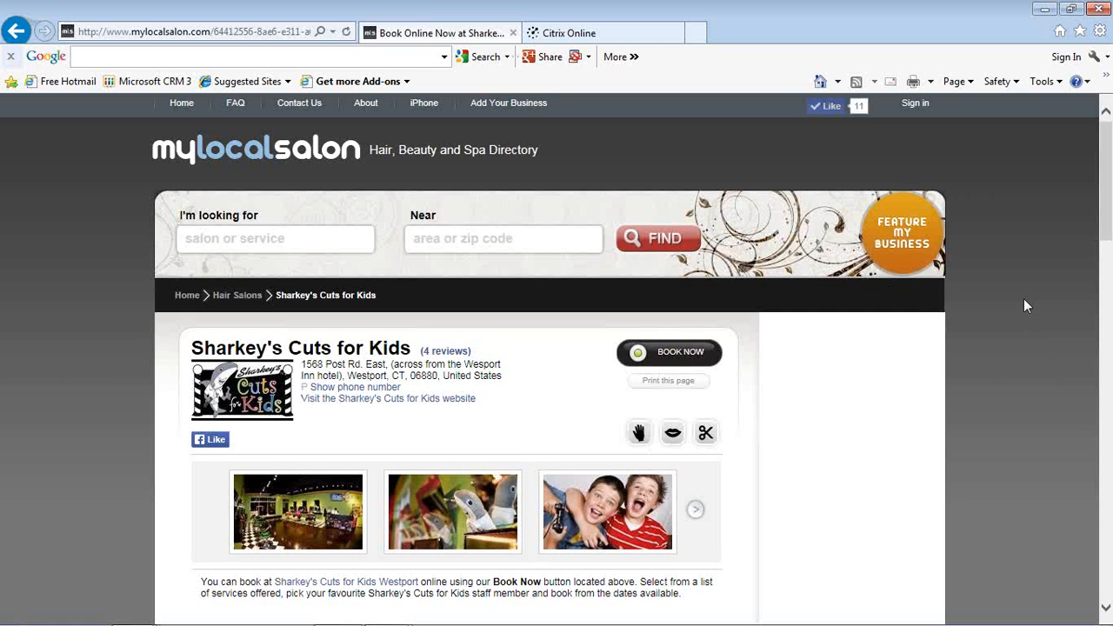
Step: Browse forward through the photo gallery on the Sharkey's Cuts for Kids listing
scroll(1024, 306, down, 1)
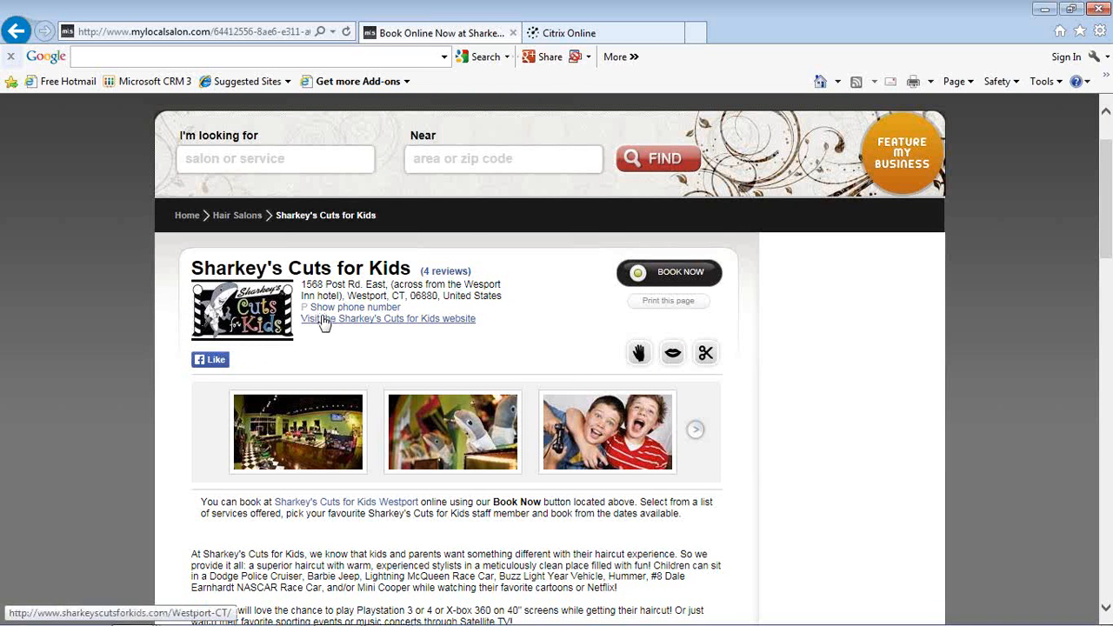
scroll(339, 340, down, 1)
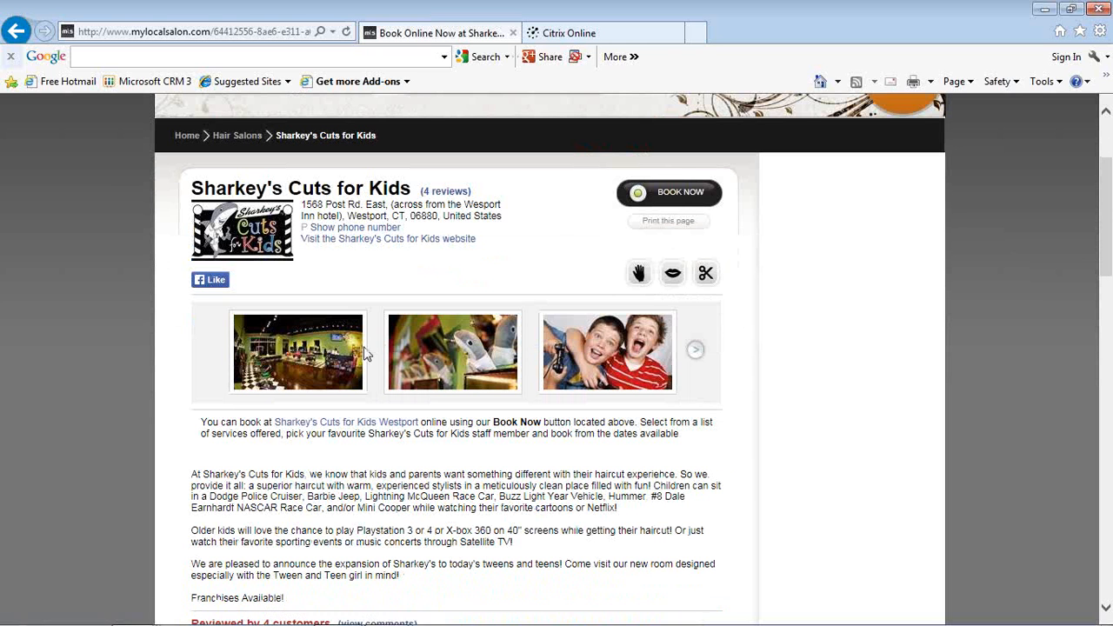
click(697, 353)
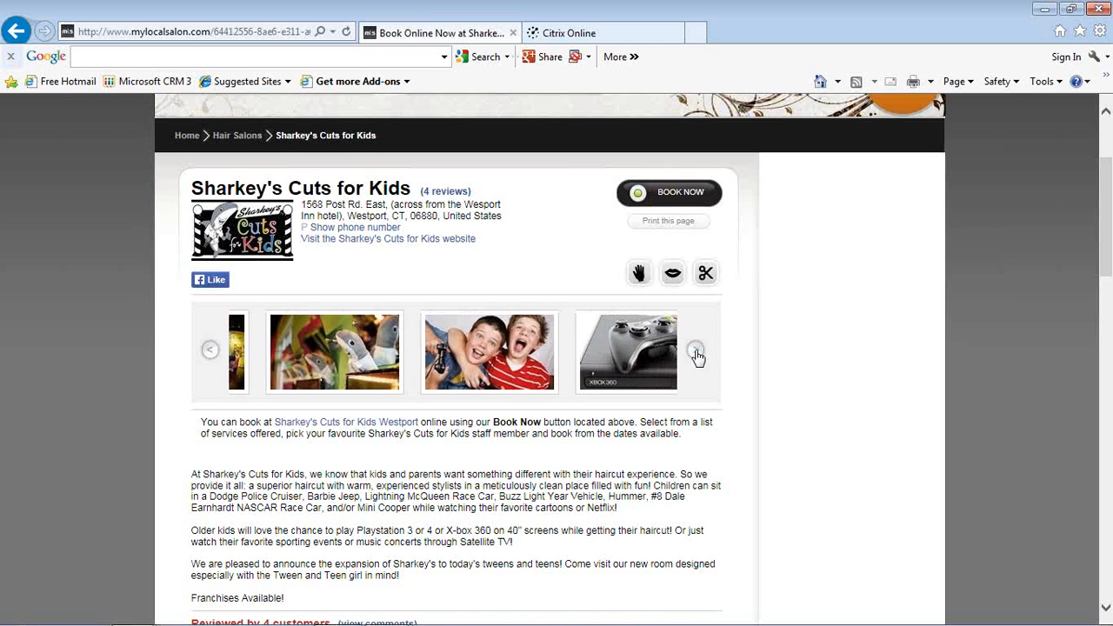
click(697, 353)
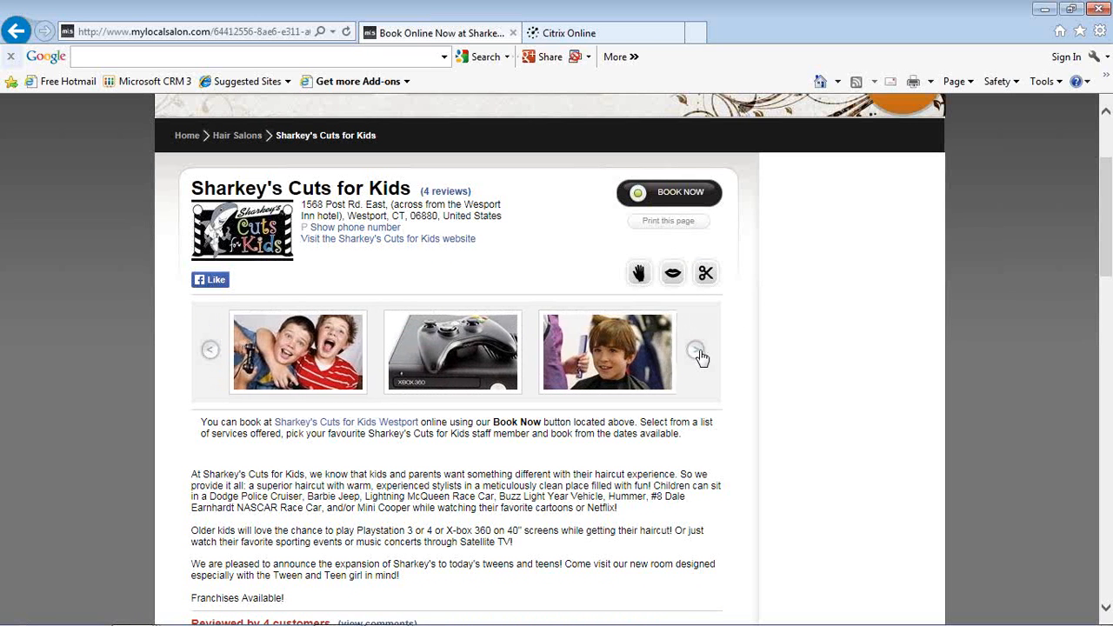
click(697, 353)
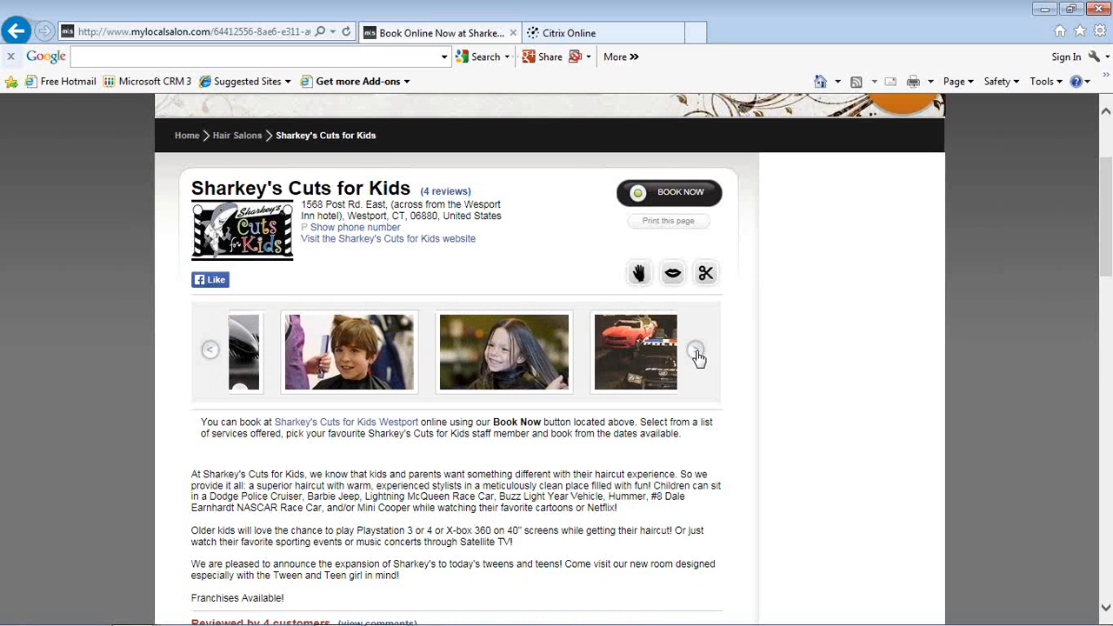
click(697, 353)
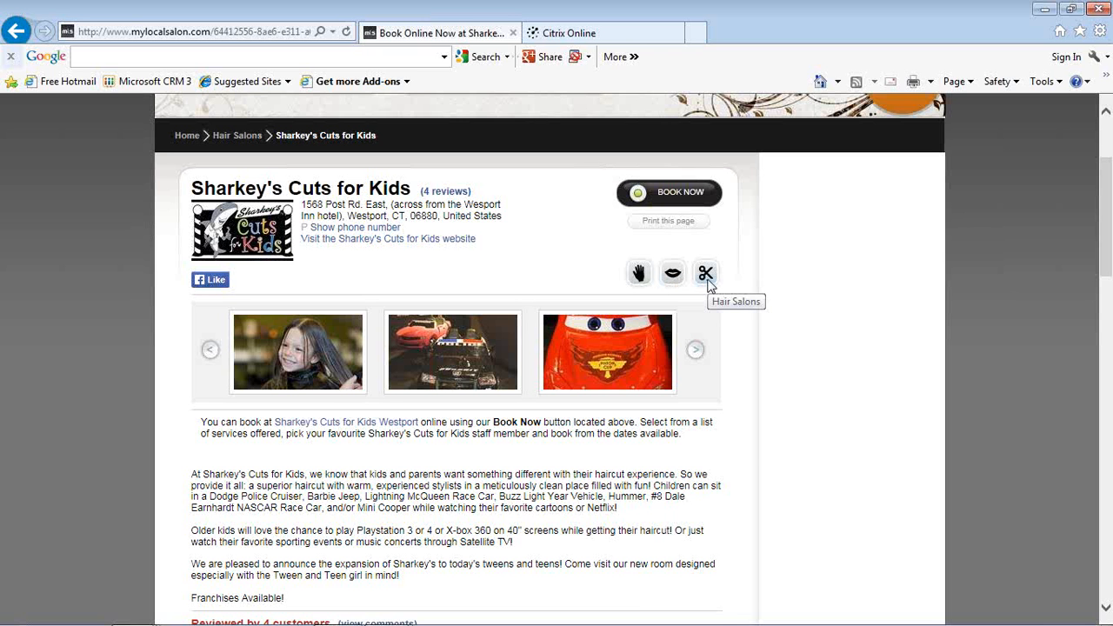
Step: Highlight the salon's description paragraphs below the photo gallery, then clear the selection
scroll(743, 322, down, 3)
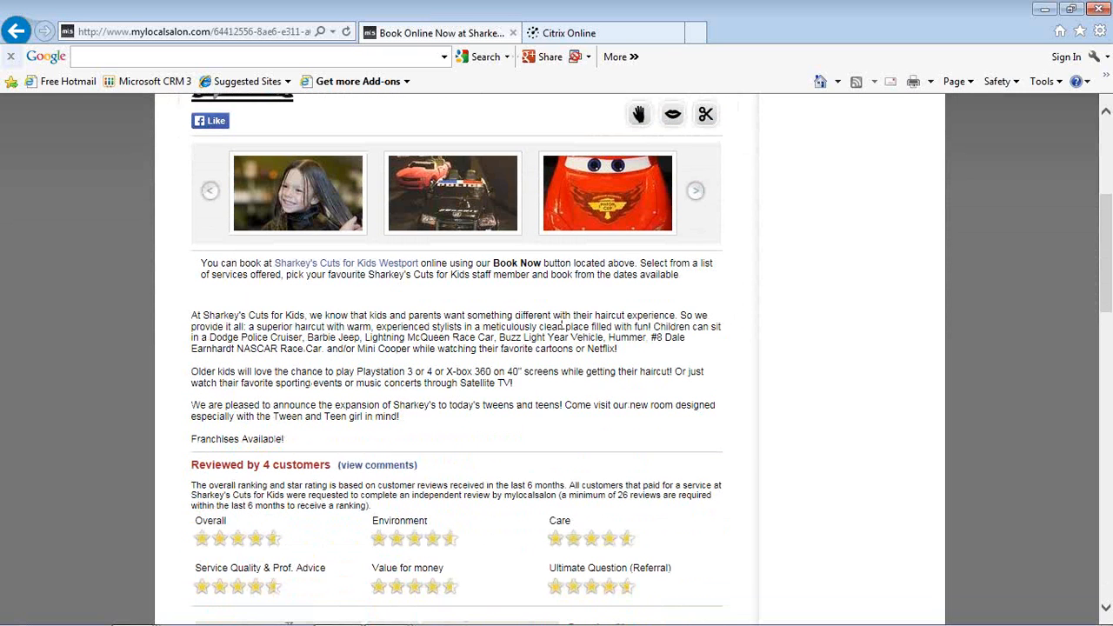
drag(189, 316, 432, 437)
click(484, 440)
Step: Examine the listing's star ratings, location map, opening hours, accepted payments and services
scroll(506, 440, down, 3)
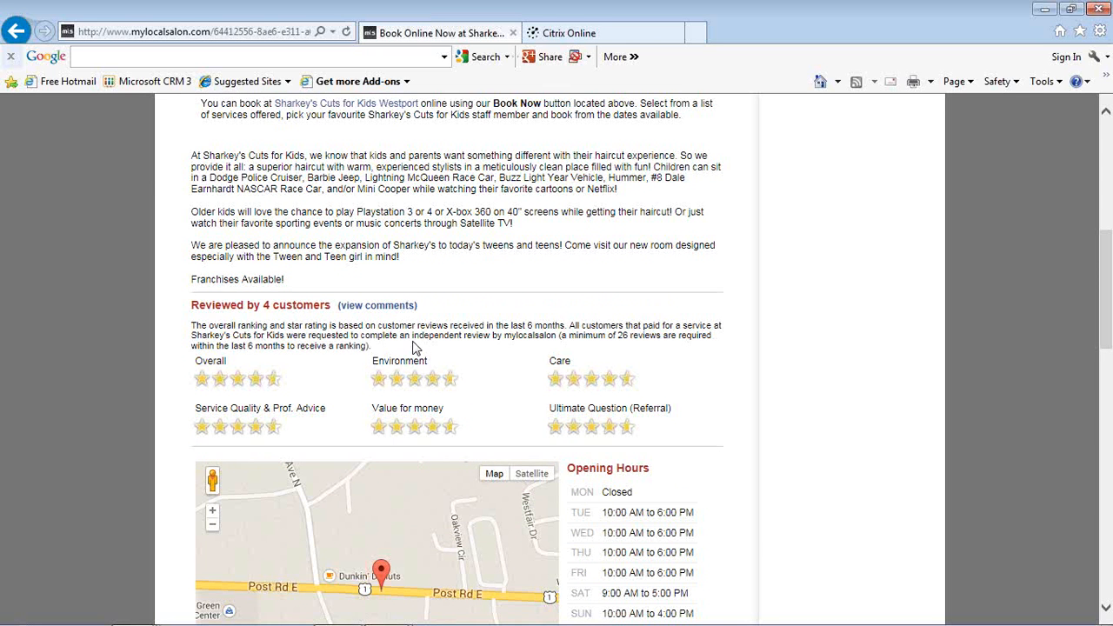
scroll(425, 339, down, 5)
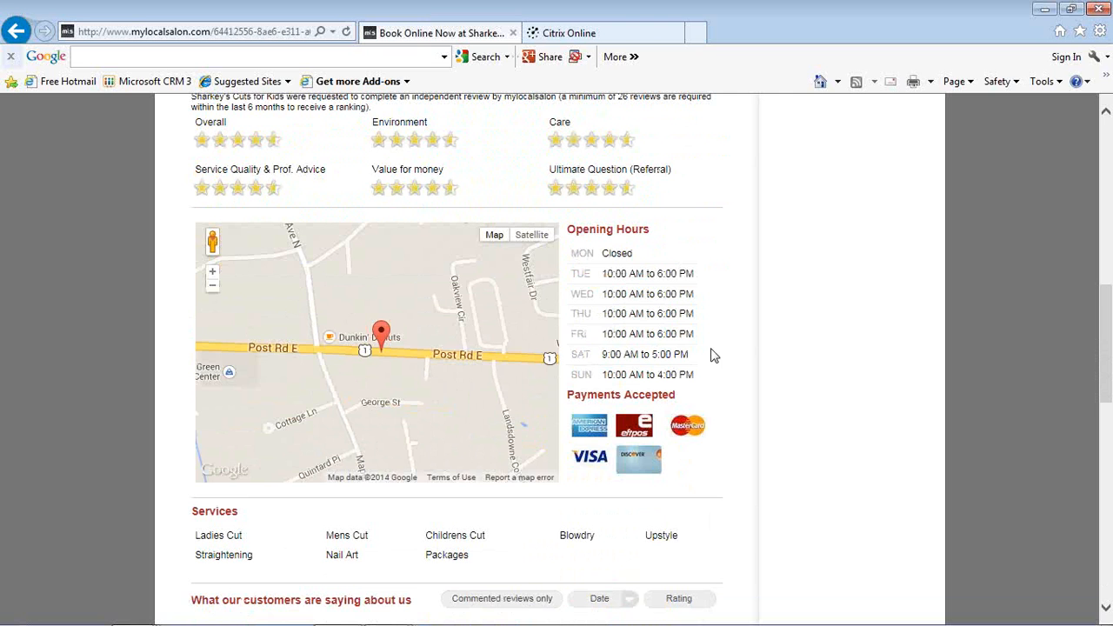
scroll(714, 354, down, 2)
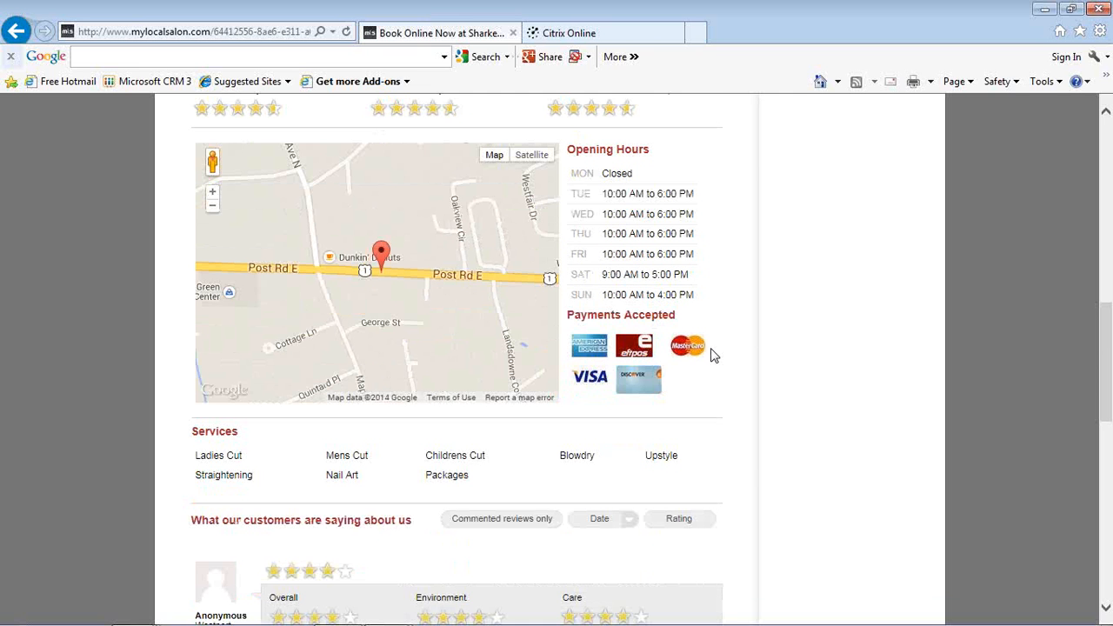
scroll(713, 353, down, 4)
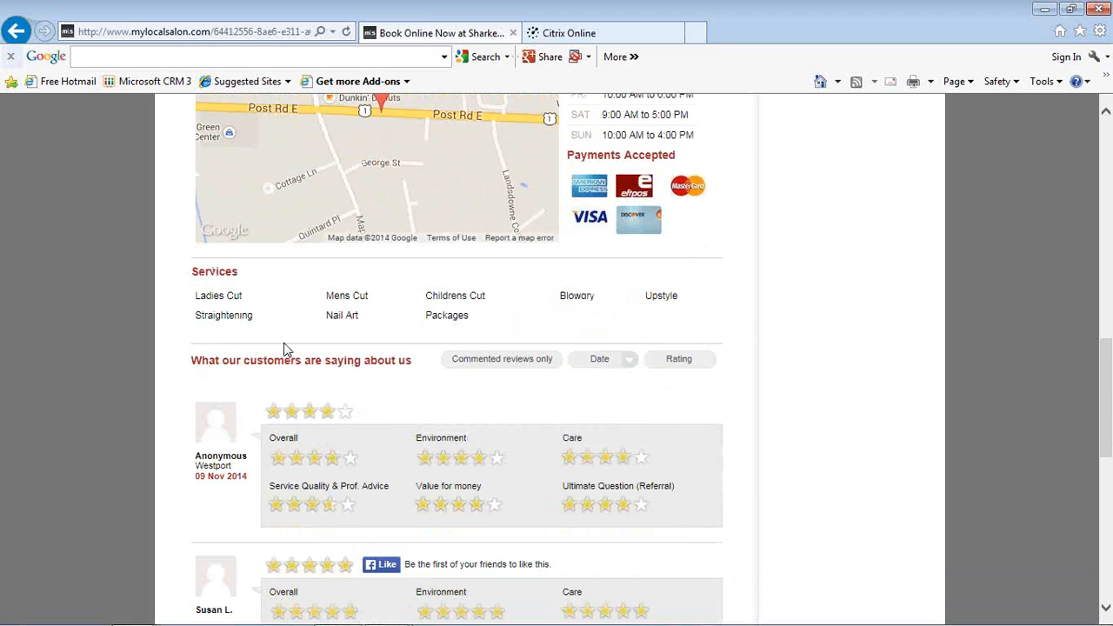
Step: Read through the individual customer reviews down to the end of the listing
scroll(287, 348, down, 2)
scroll(287, 348, down, 2)
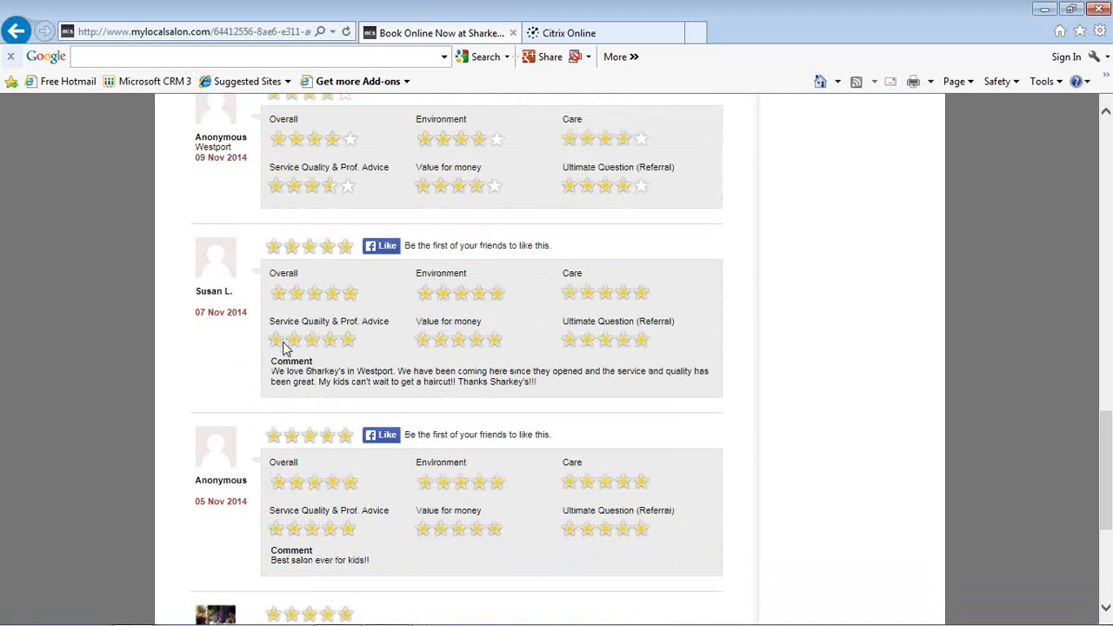
scroll(287, 348, down, 1)
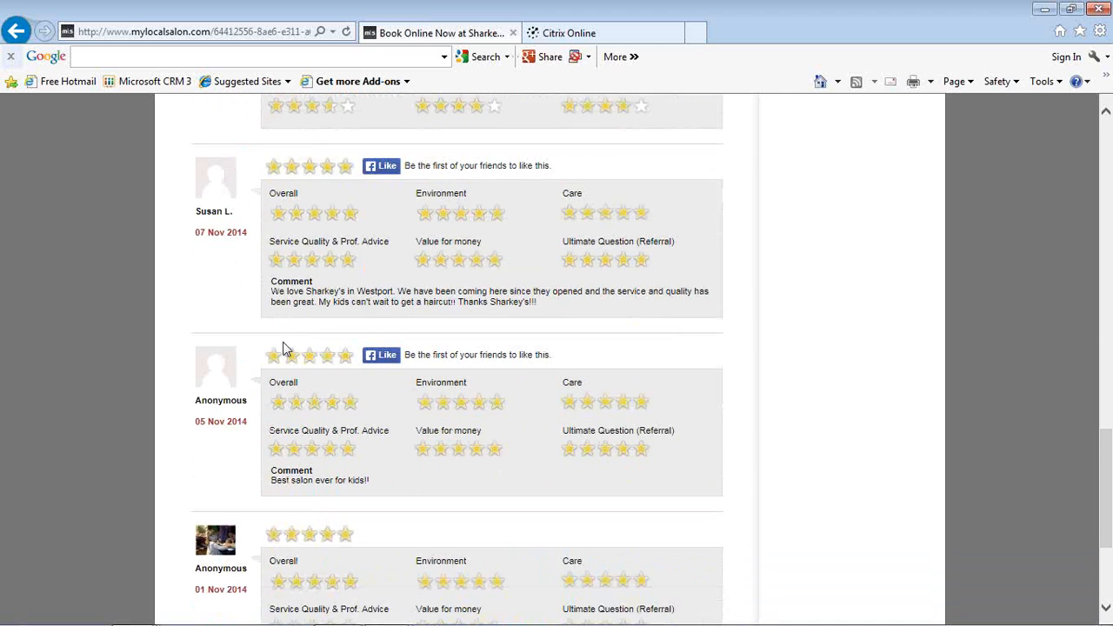
scroll(287, 348, down, 1)
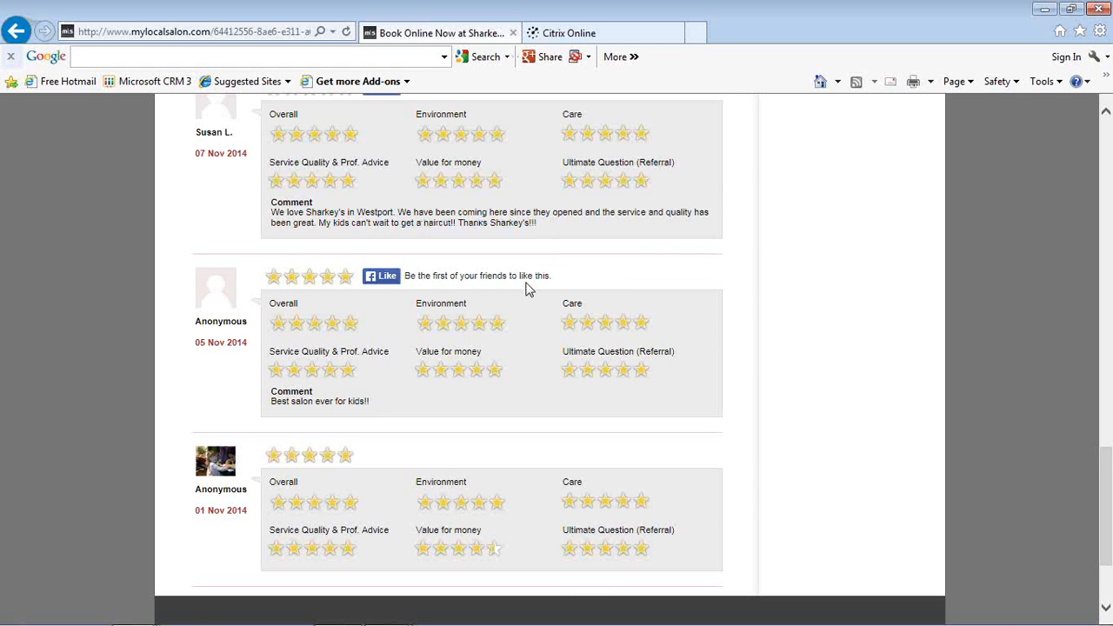
scroll(528, 289, down, 1)
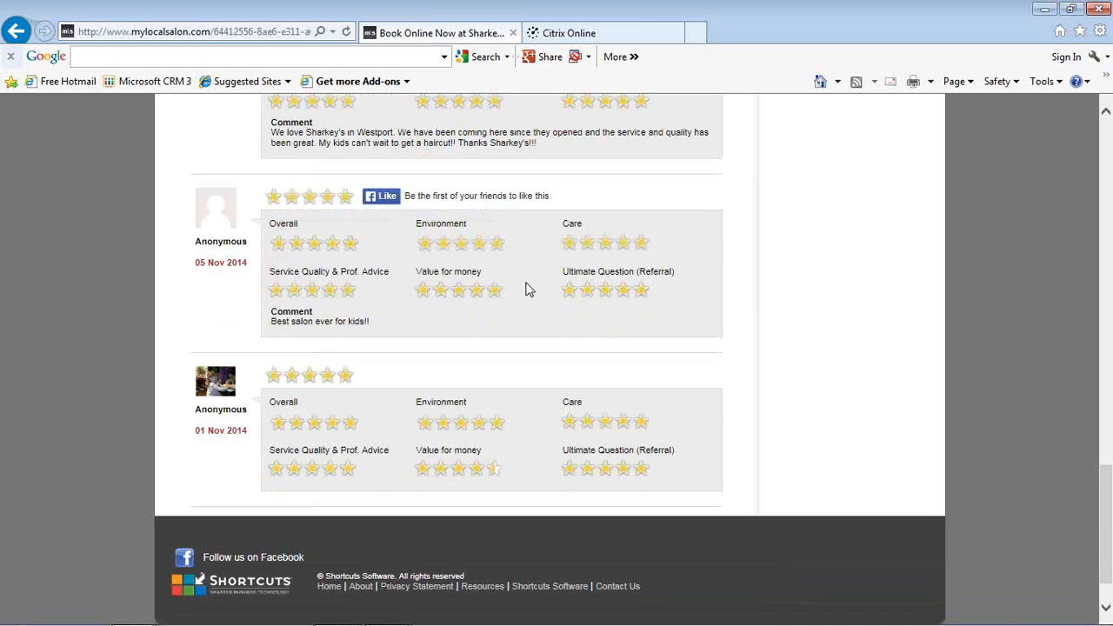
Step: Return to the listing header and open the online booking form for Sharkey's Cuts for Kids
scroll(528, 289, up, 12)
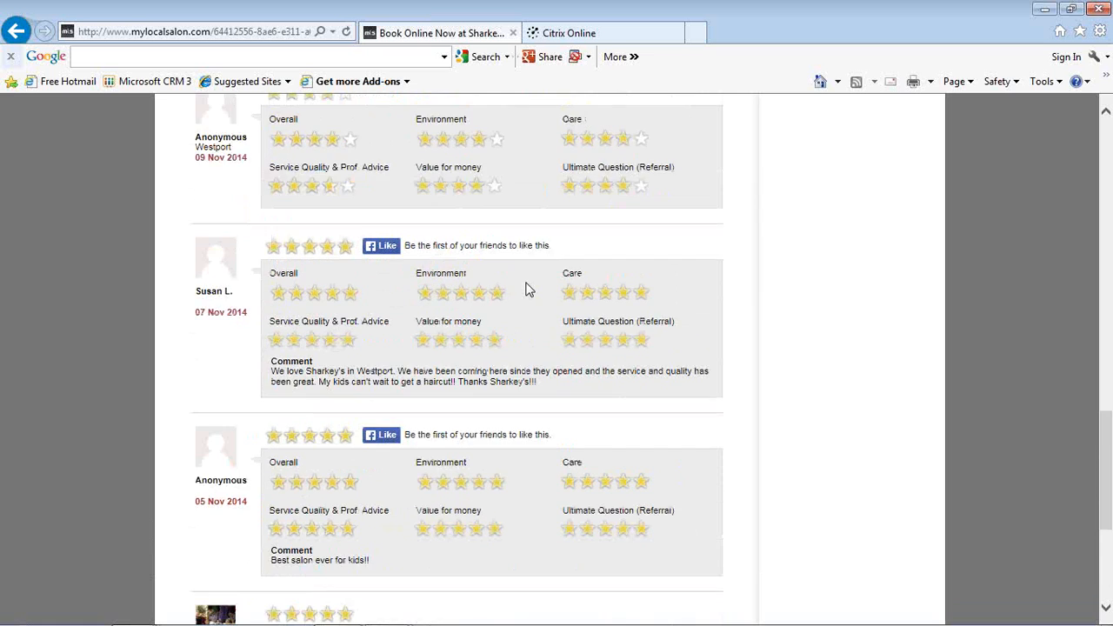
scroll(528, 290, up, 6)
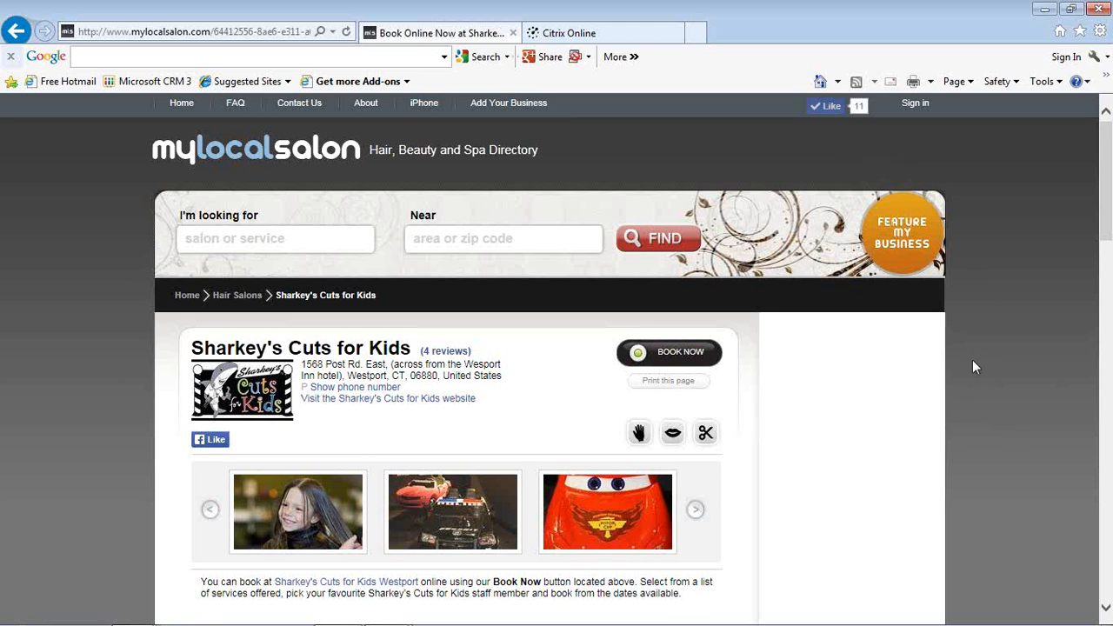
scroll(972, 360, down, 1)
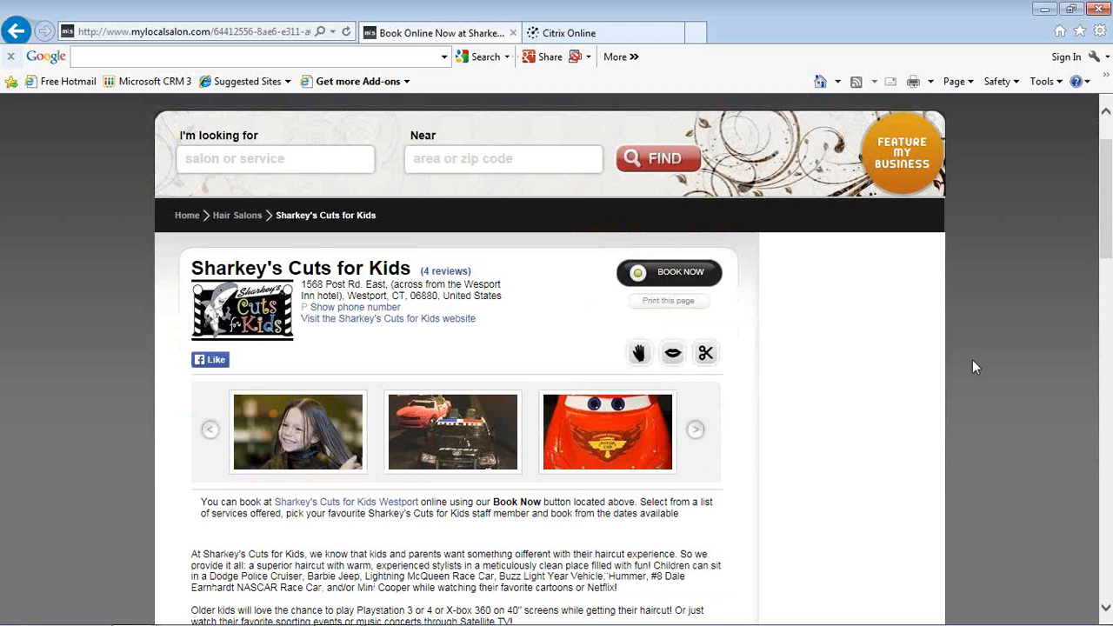
click(687, 273)
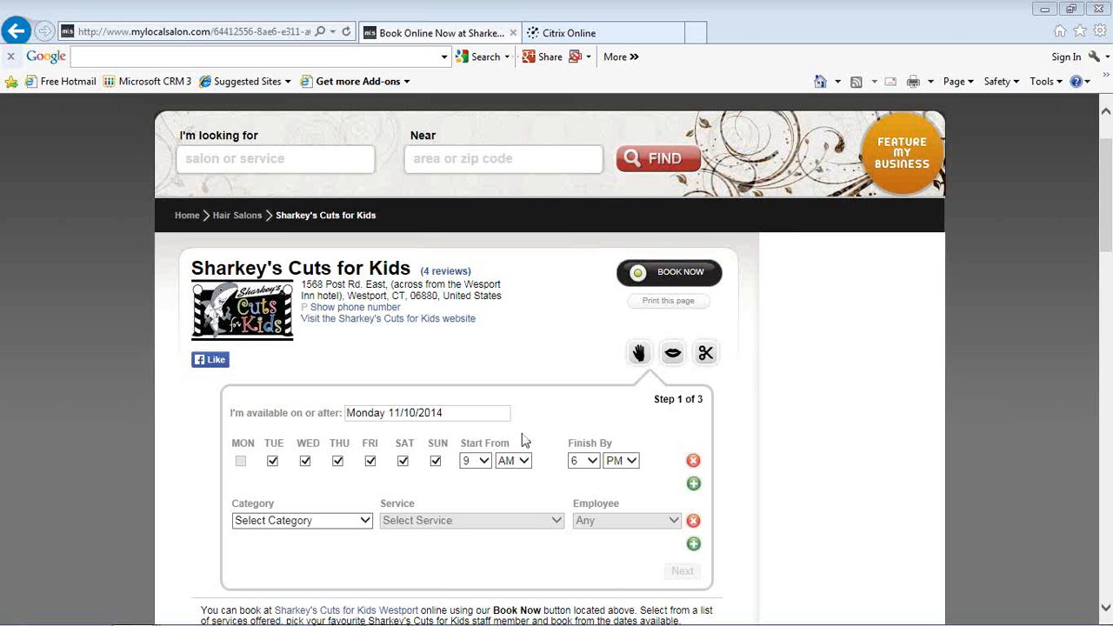
Step: Switch to the PowerPoint slide show "Getting the most out of mylocalsalon1.pptx" and advance to the "How to make your listing standout" slide
mouse_move(386, 622)
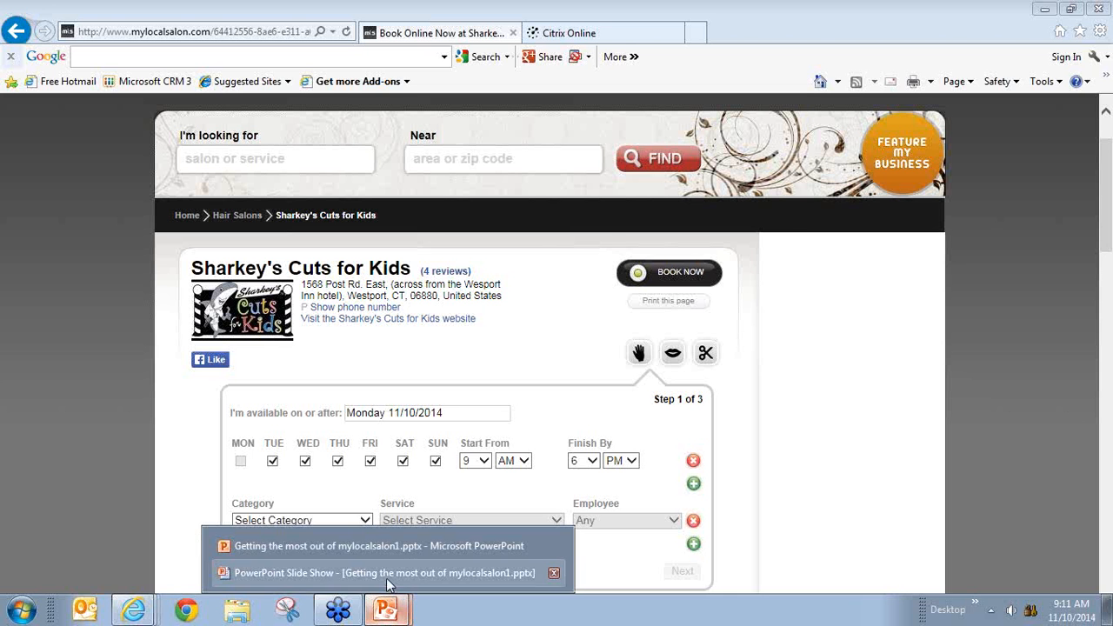
click(387, 572)
click(478, 483)
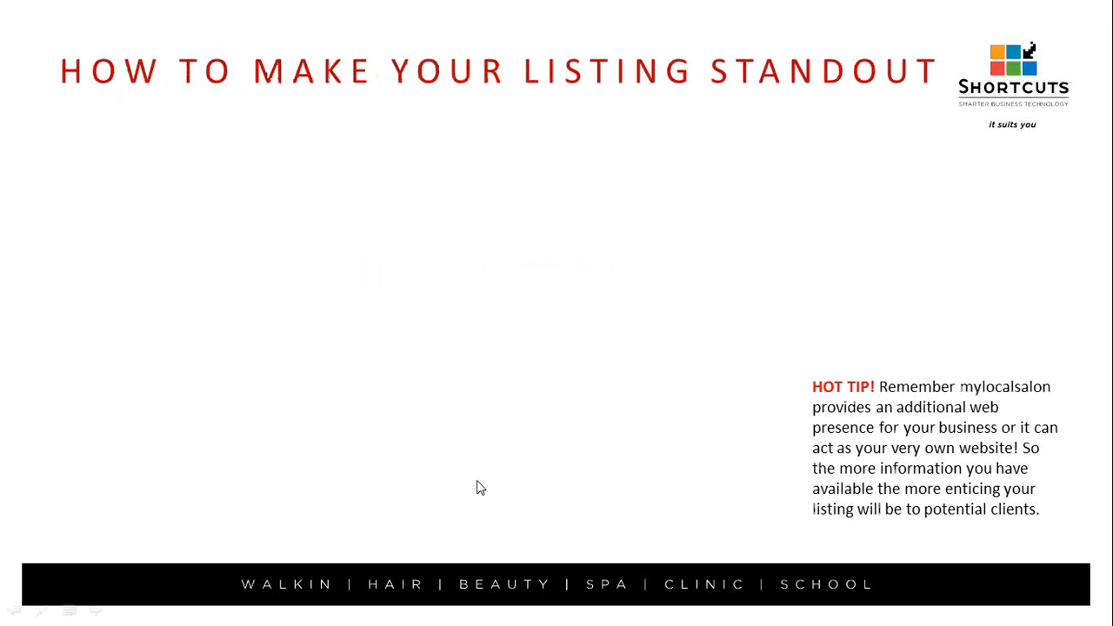
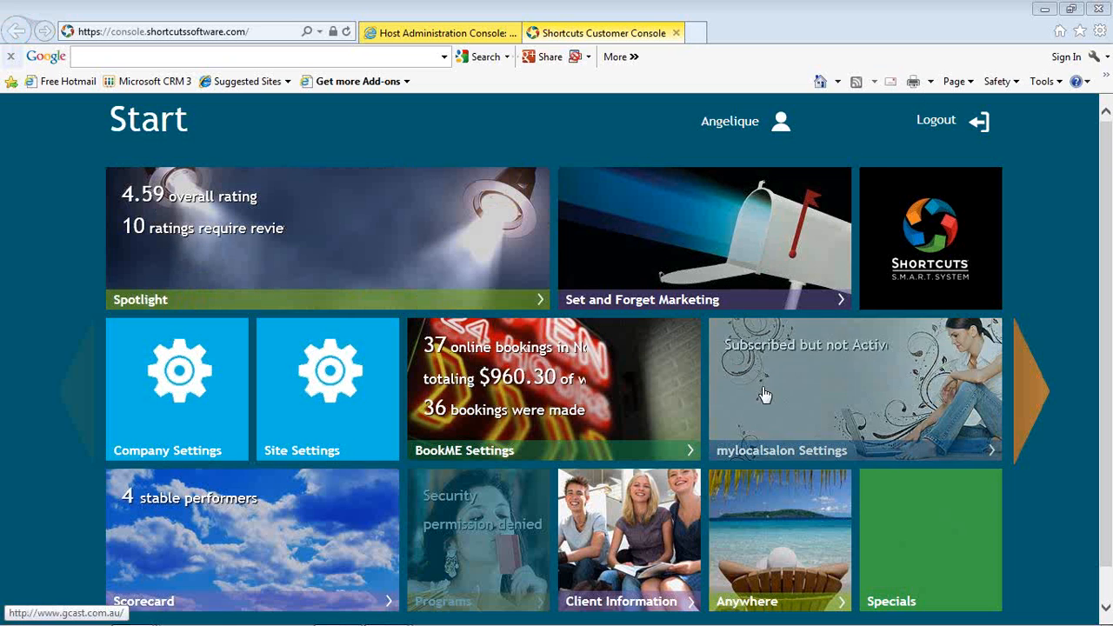
Step: Open the mylocalsalon Settings and switch the site to Sharkey's Cuts for Kids - Westport
click(818, 375)
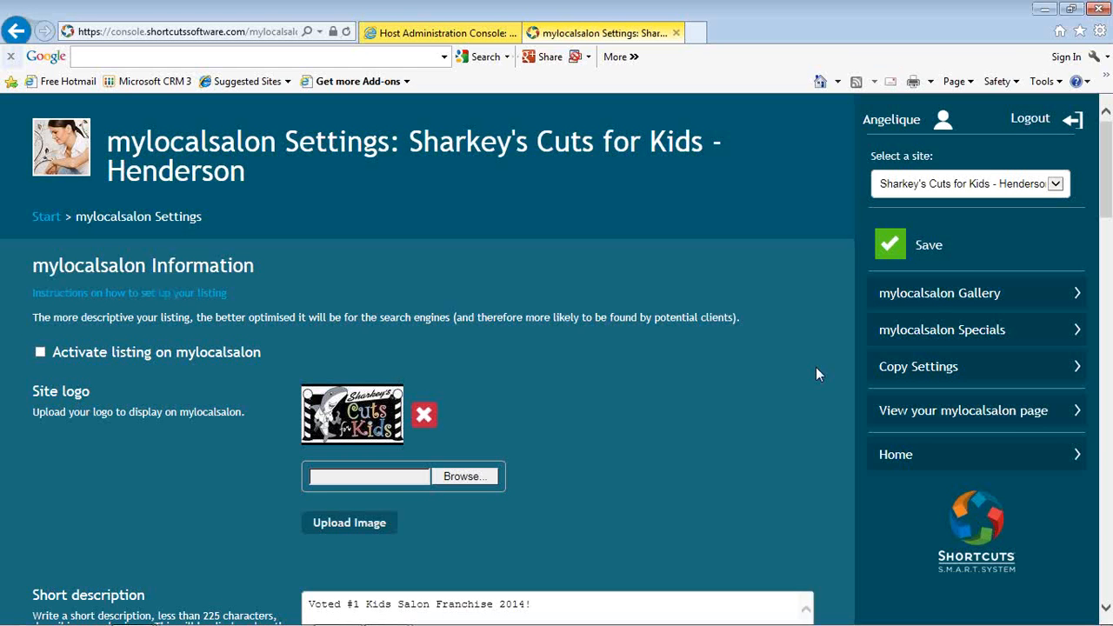
click(1056, 184)
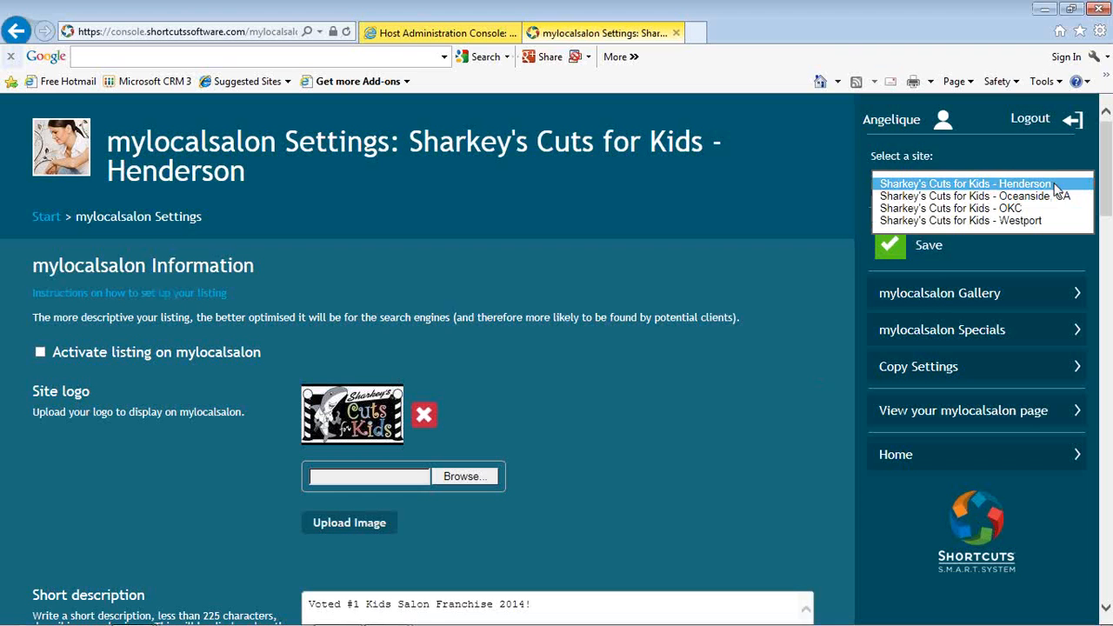
click(1026, 221)
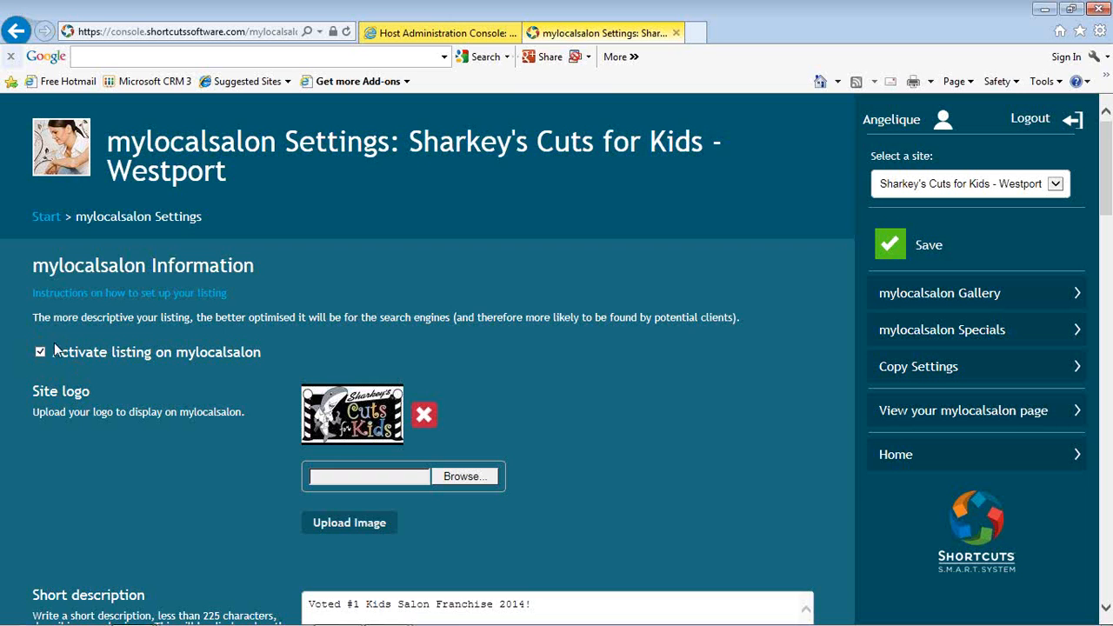
Step: Review the listing's activation, logo, short and full descriptions, website, pricing band and business hours settings
scroll(571, 383, down, 3)
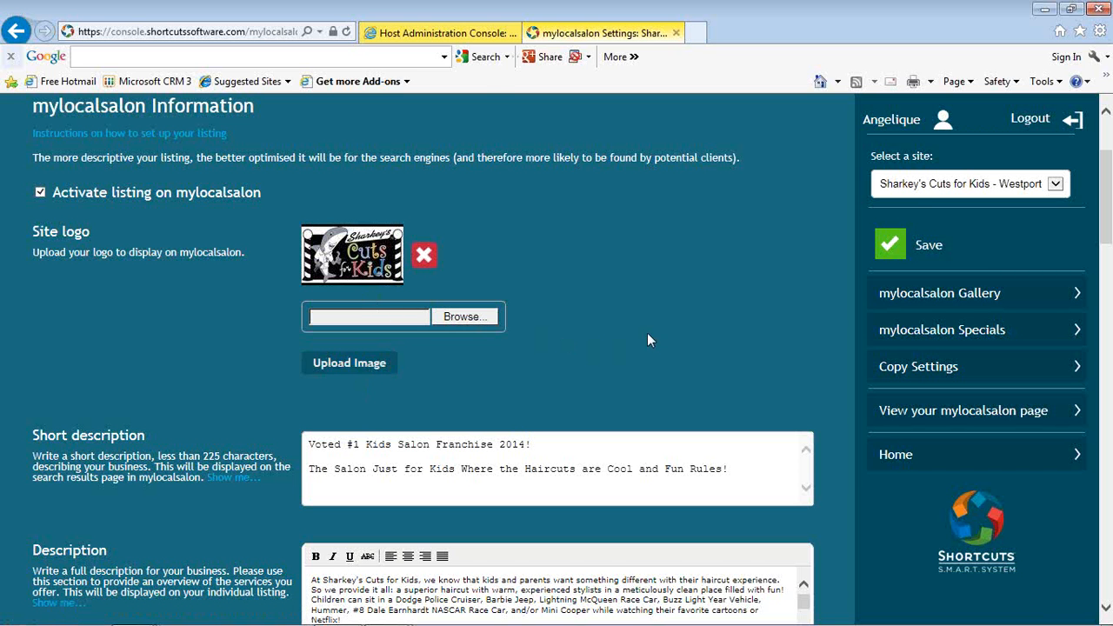
scroll(647, 340, down, 2)
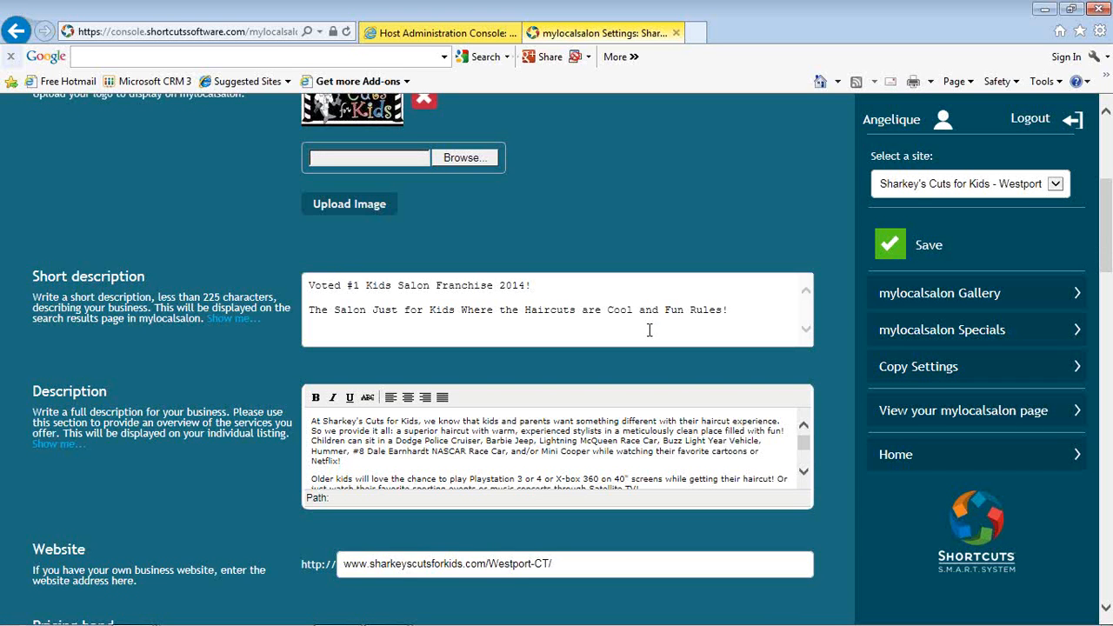
scroll(700, 224, down, 5)
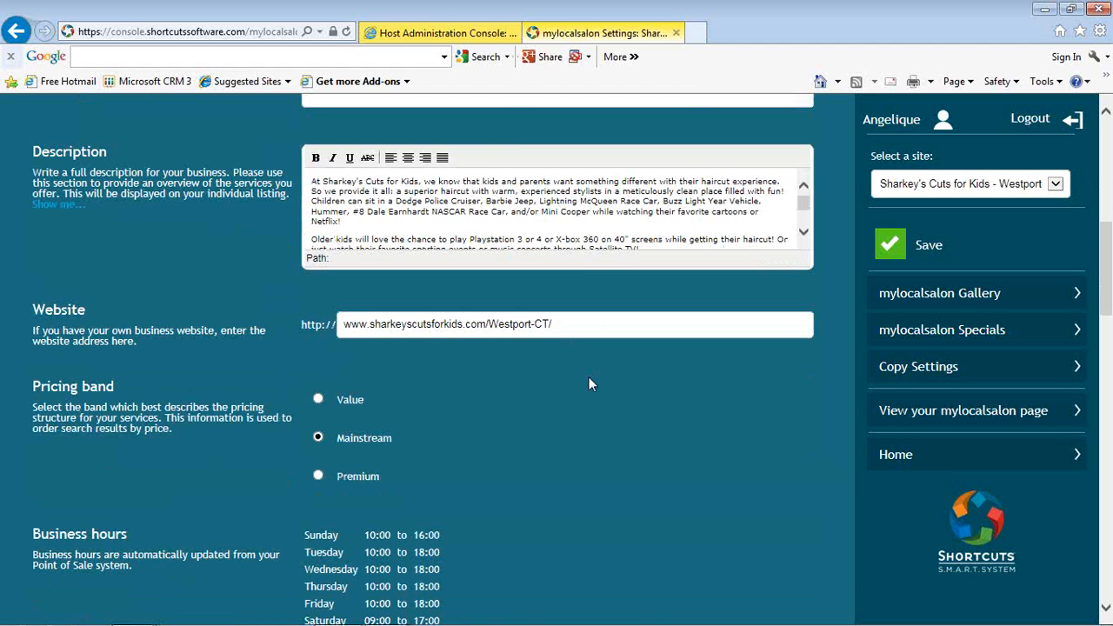
scroll(588, 385, down, 2)
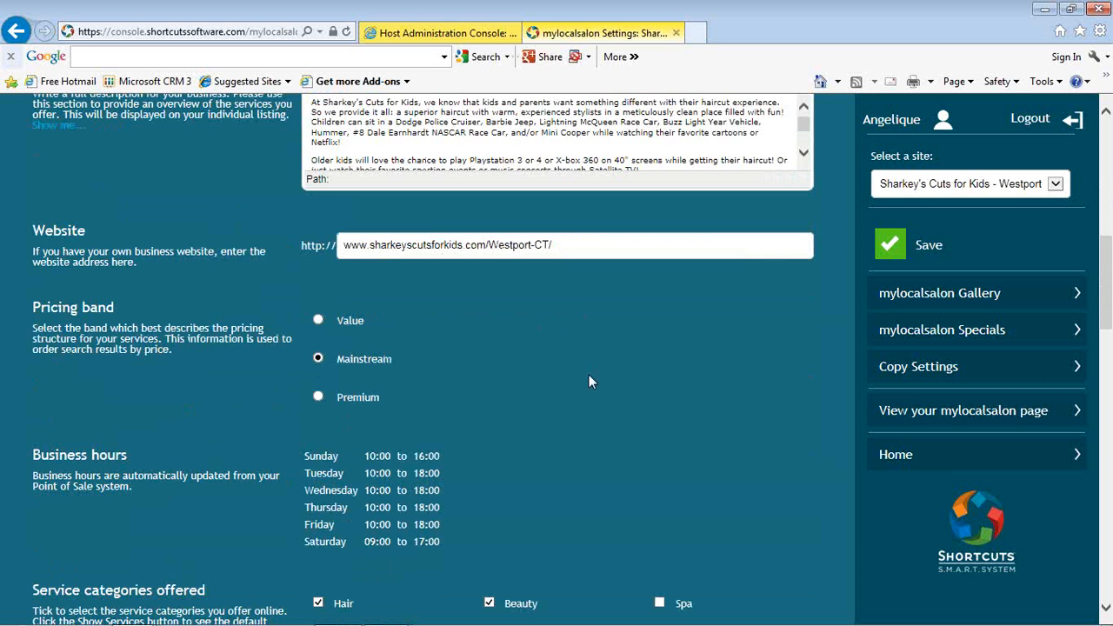
scroll(588, 380, down, 1)
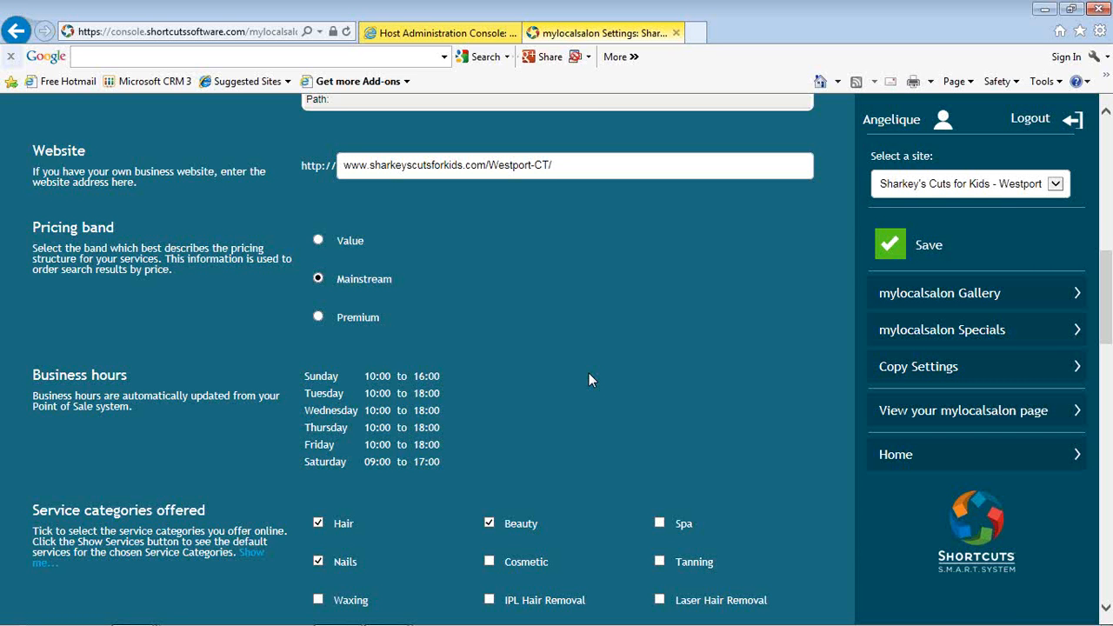
scroll(587, 379, down, 1)
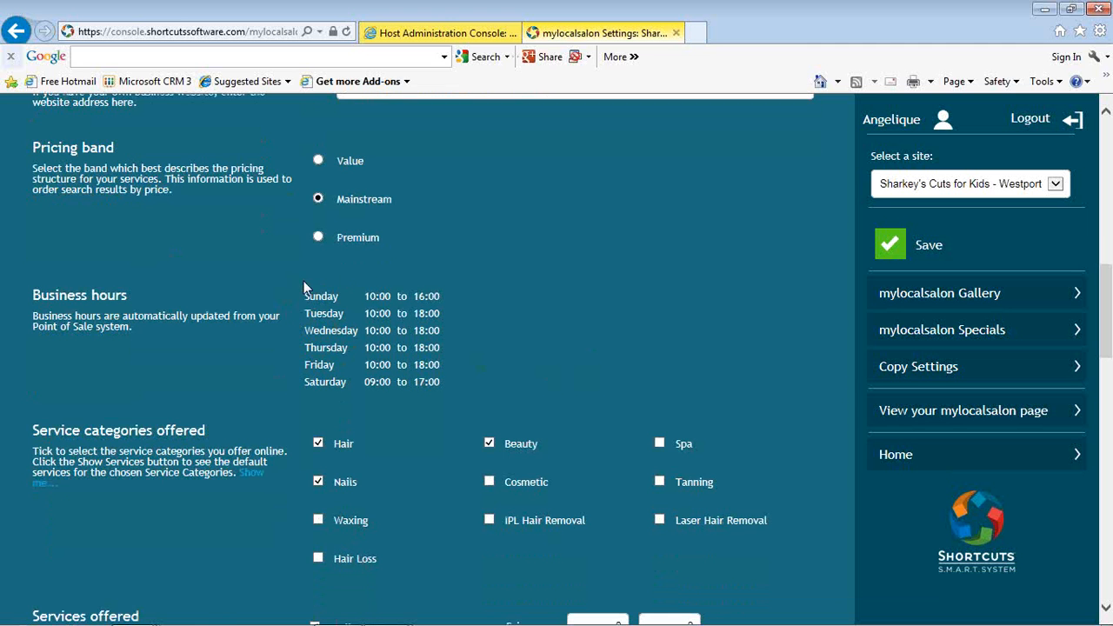
scroll(585, 381, down, 1)
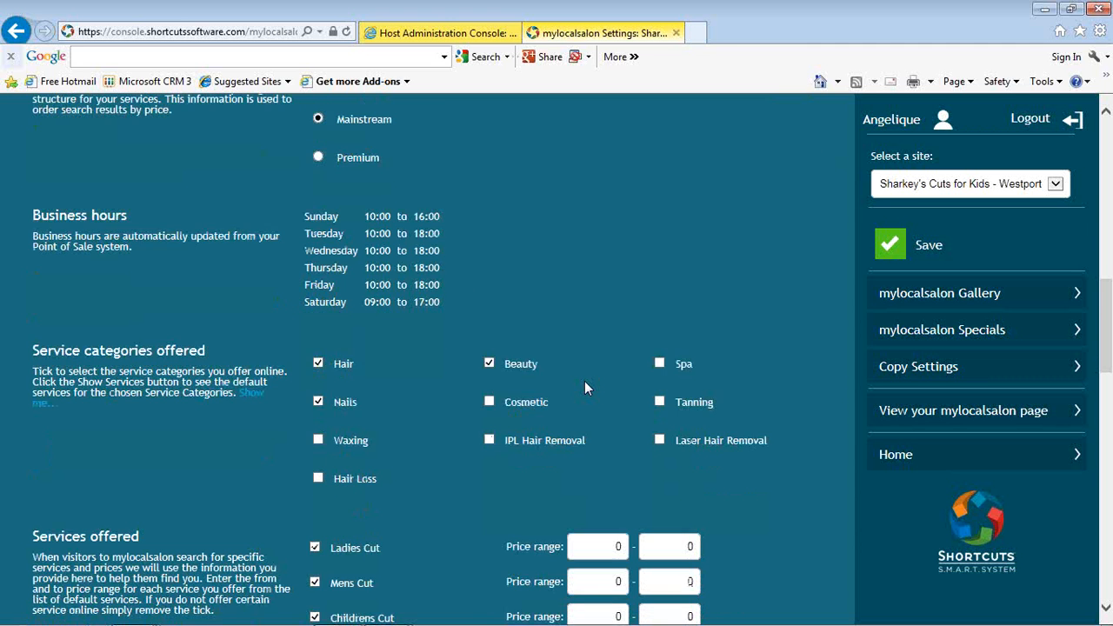
Step: Review the service categories, services offered with price ranges, extra business information and payment methods
scroll(584, 378, down, 2)
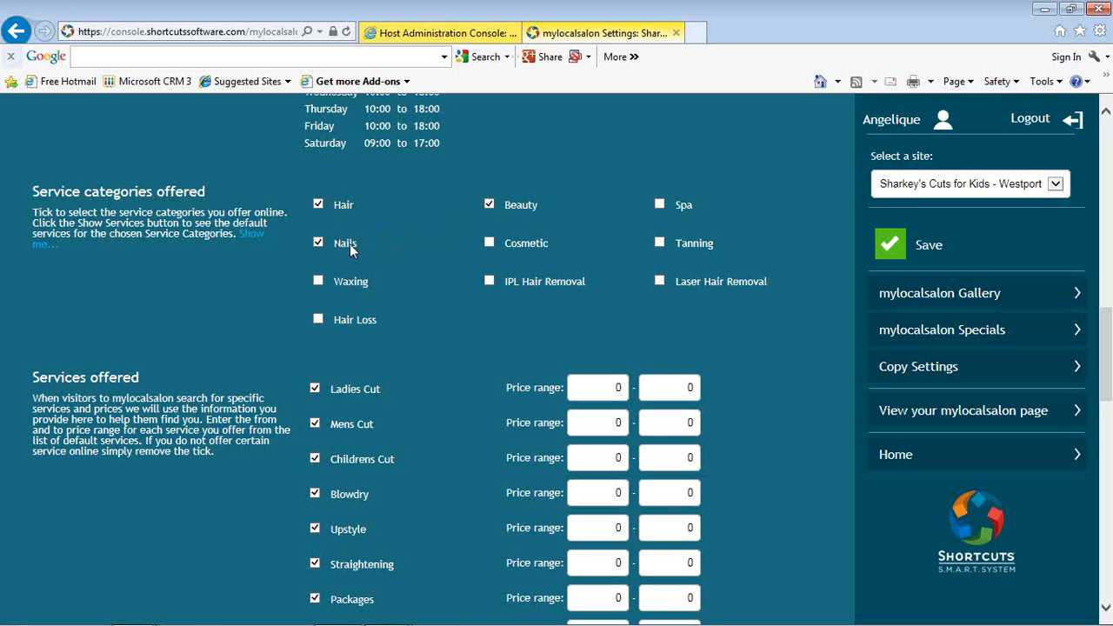
scroll(422, 348, down, 2)
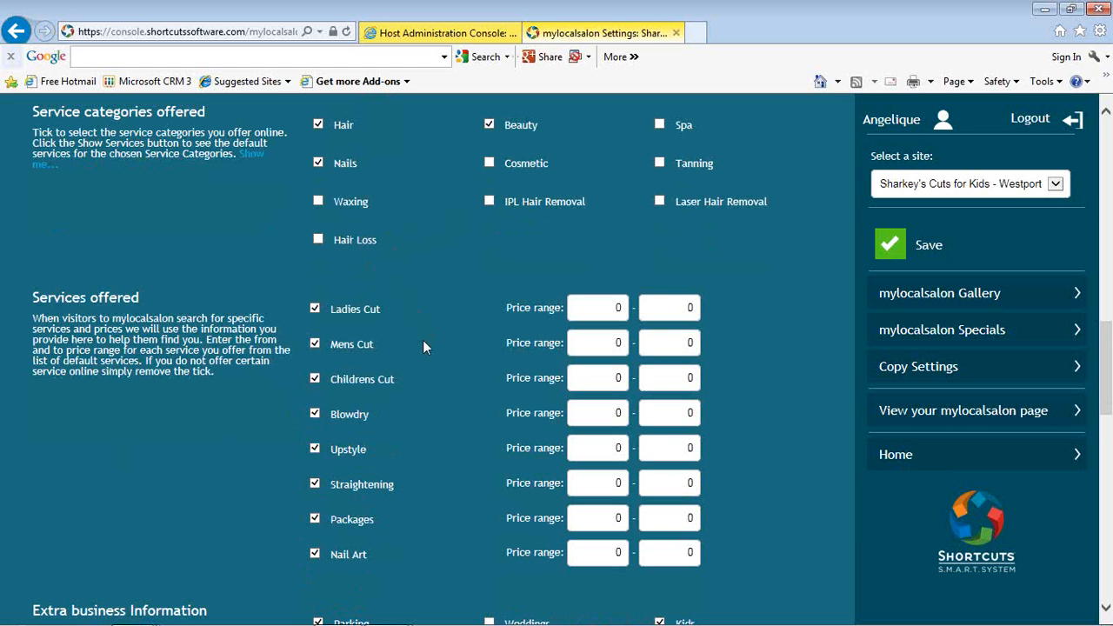
scroll(423, 347, down, 2)
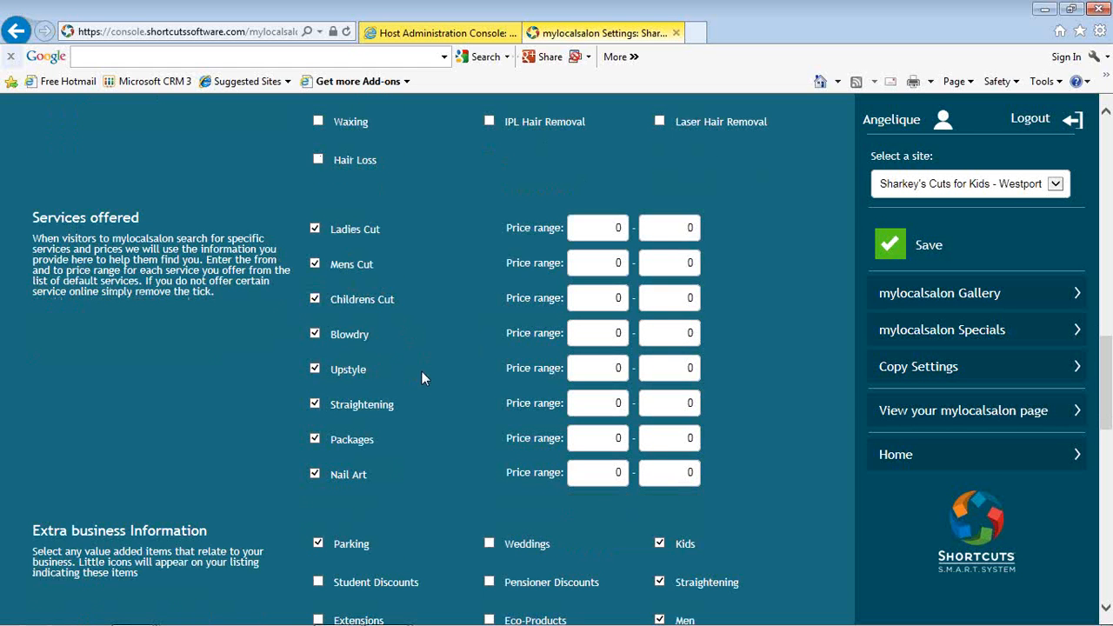
scroll(421, 370, down, 2)
scroll(422, 368, down, 2)
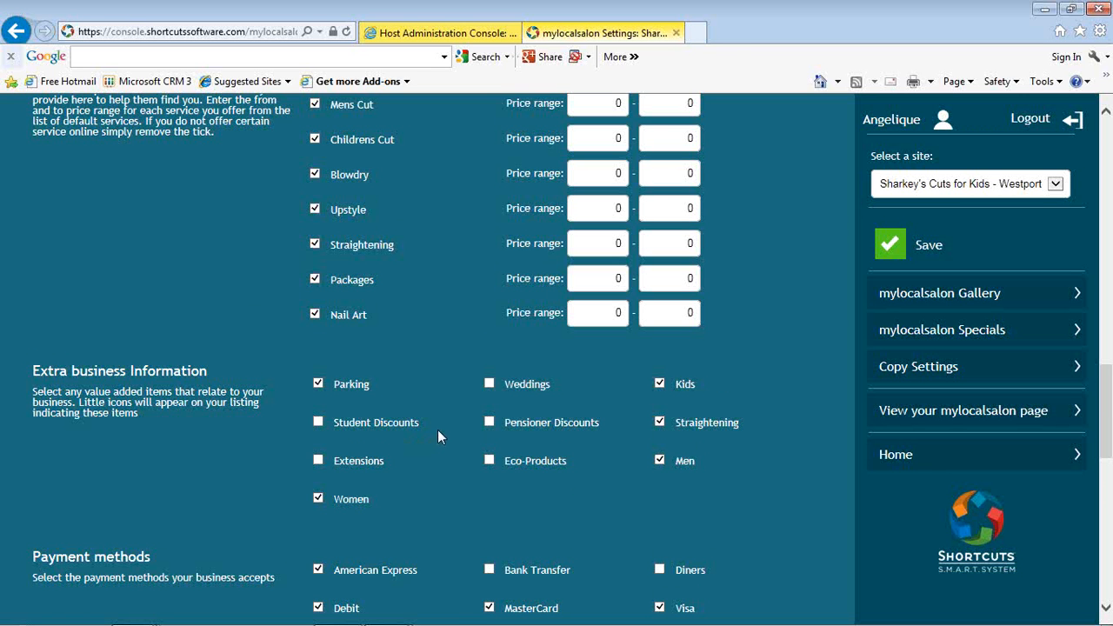
scroll(437, 430, down, 2)
scroll(438, 428, down, 1)
scroll(439, 432, down, 1)
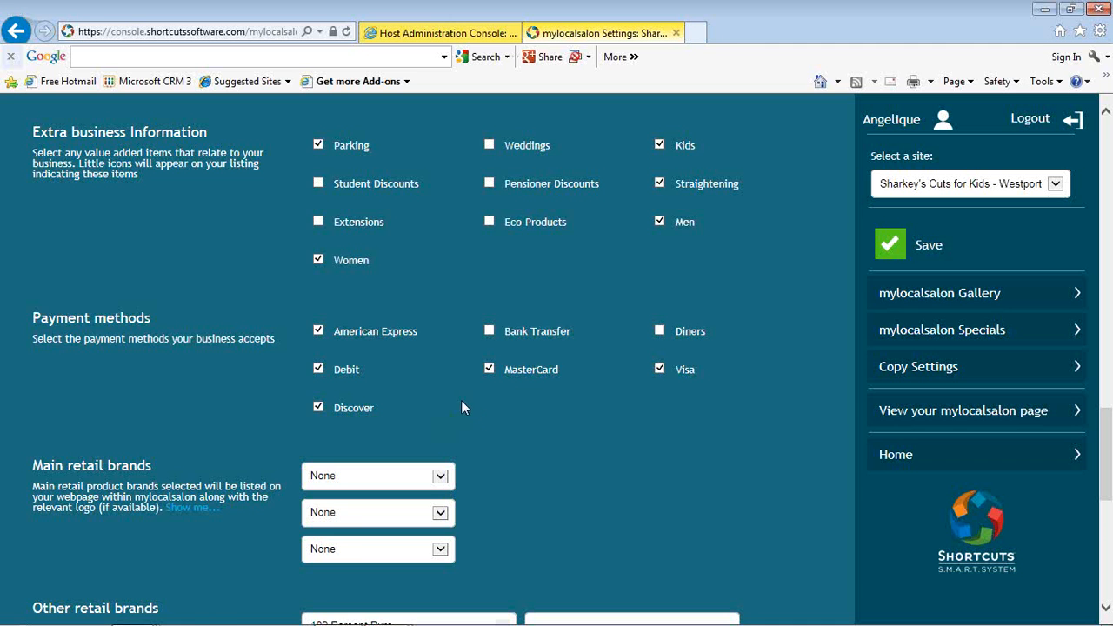
scroll(501, 429, down, 2)
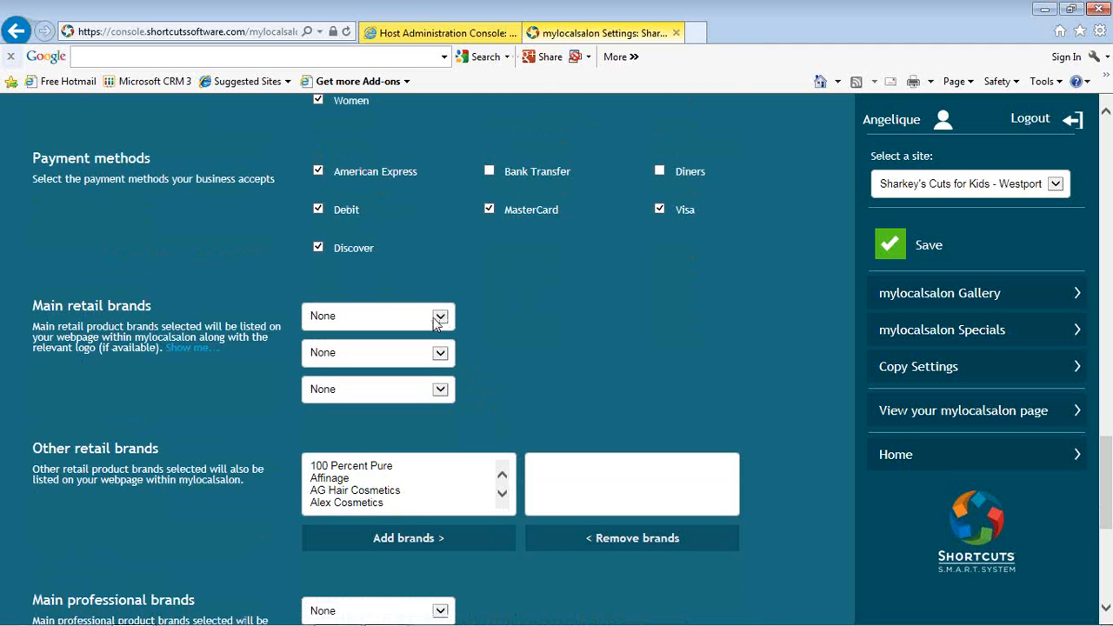
Step: Browse the available main retail brands without choosing one, and review the remaining retail and professional brand settings
click(440, 320)
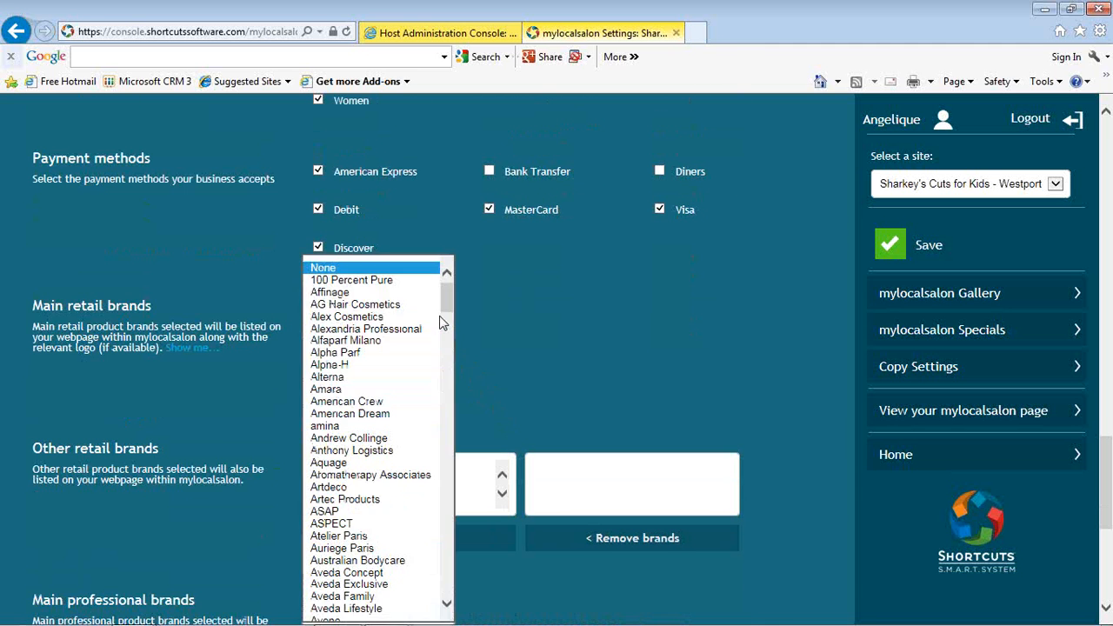
drag(445, 300, 427, 514)
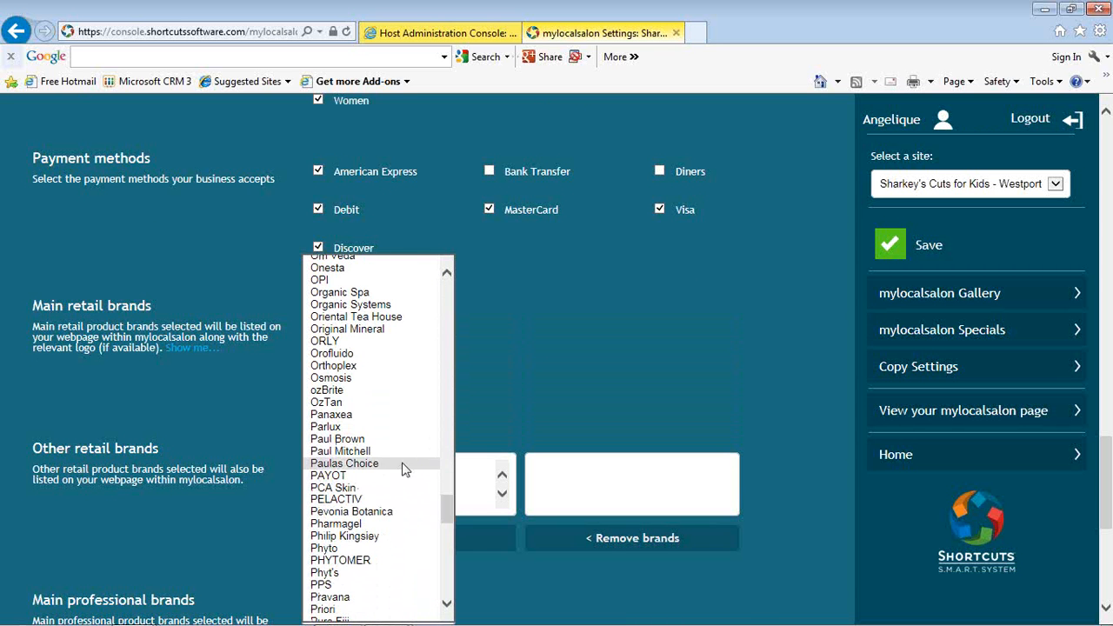
click(511, 384)
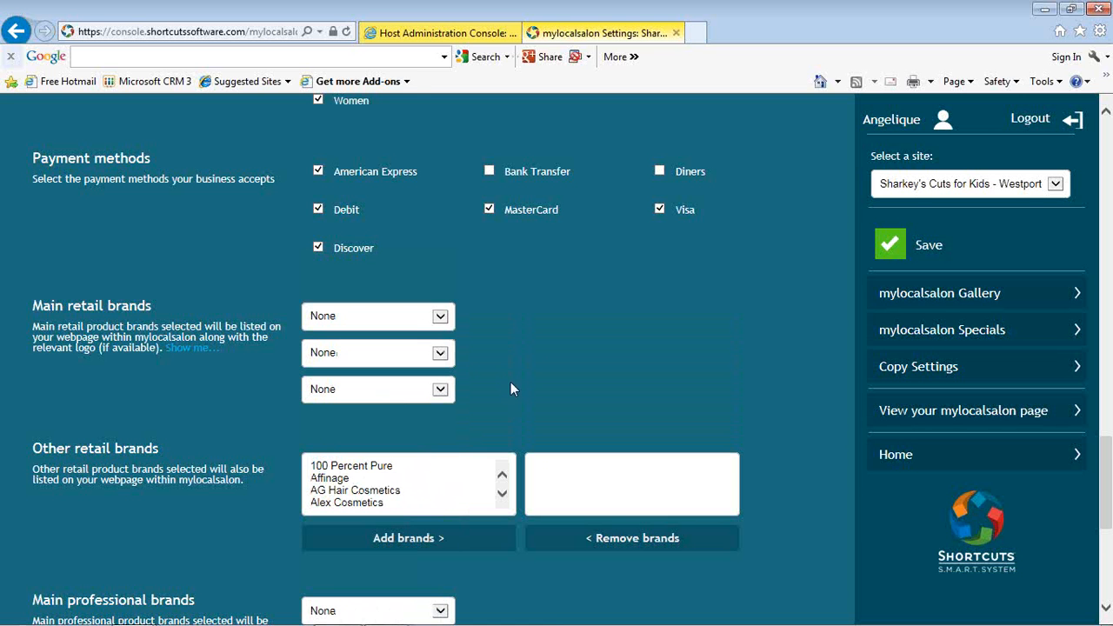
scroll(548, 384, down, 1)
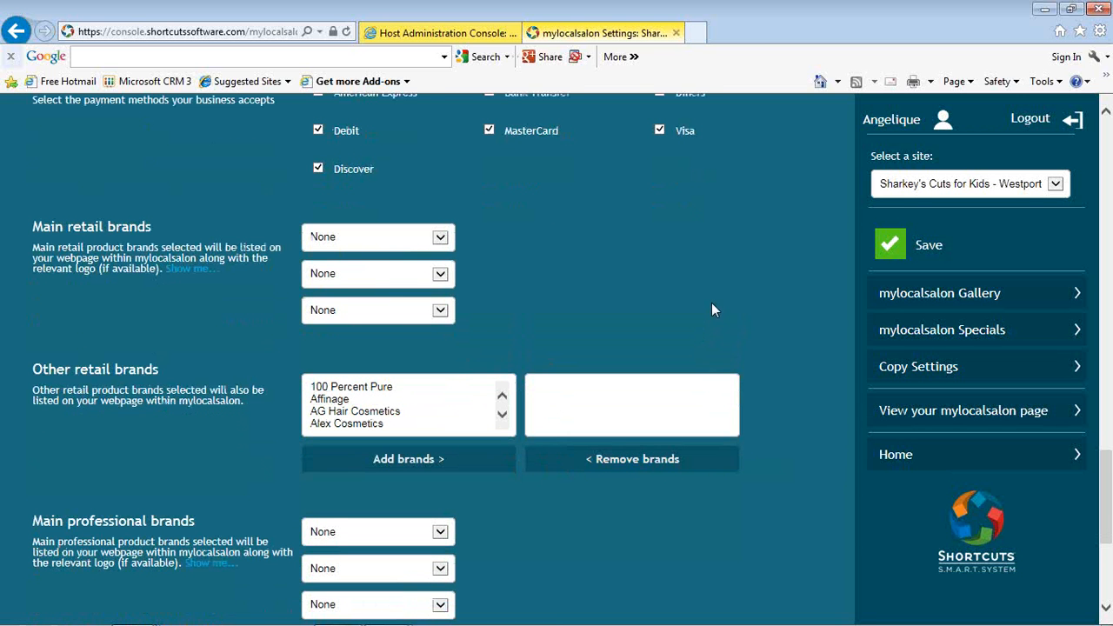
scroll(711, 310, down, 1)
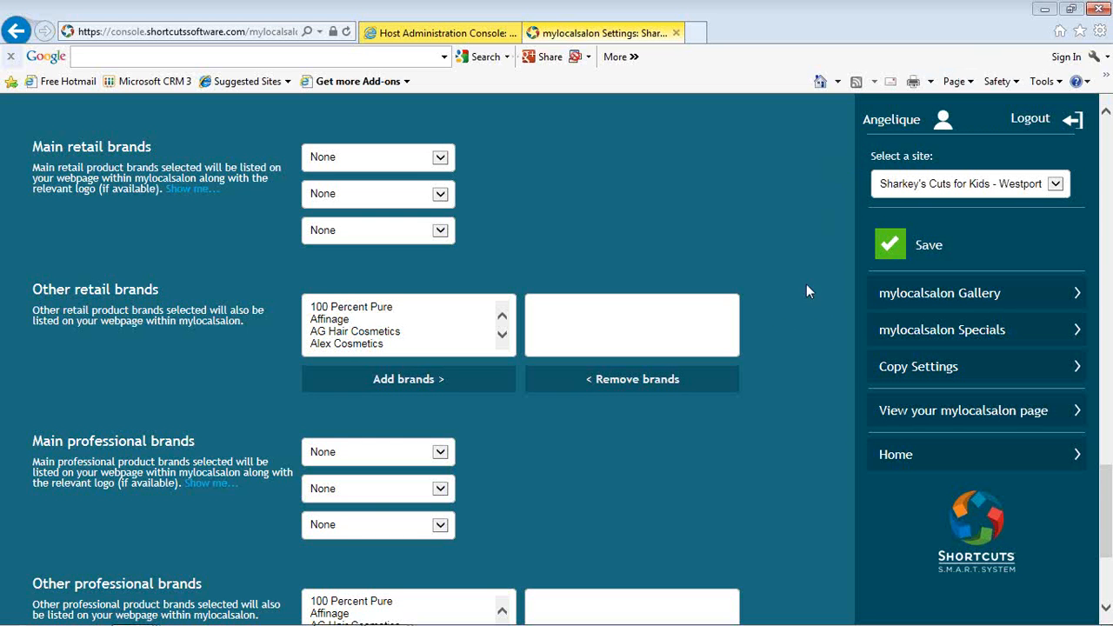
scroll(772, 420, down, 5)
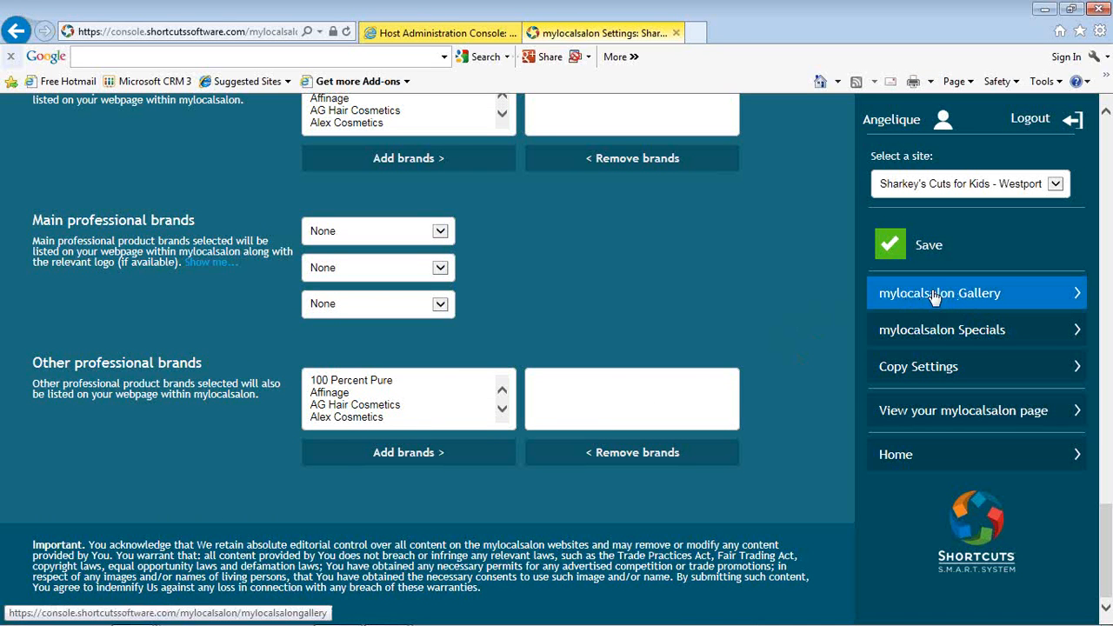
Step: Open the mylocalsalon Gallery and look through the uploaded images
click(1016, 296)
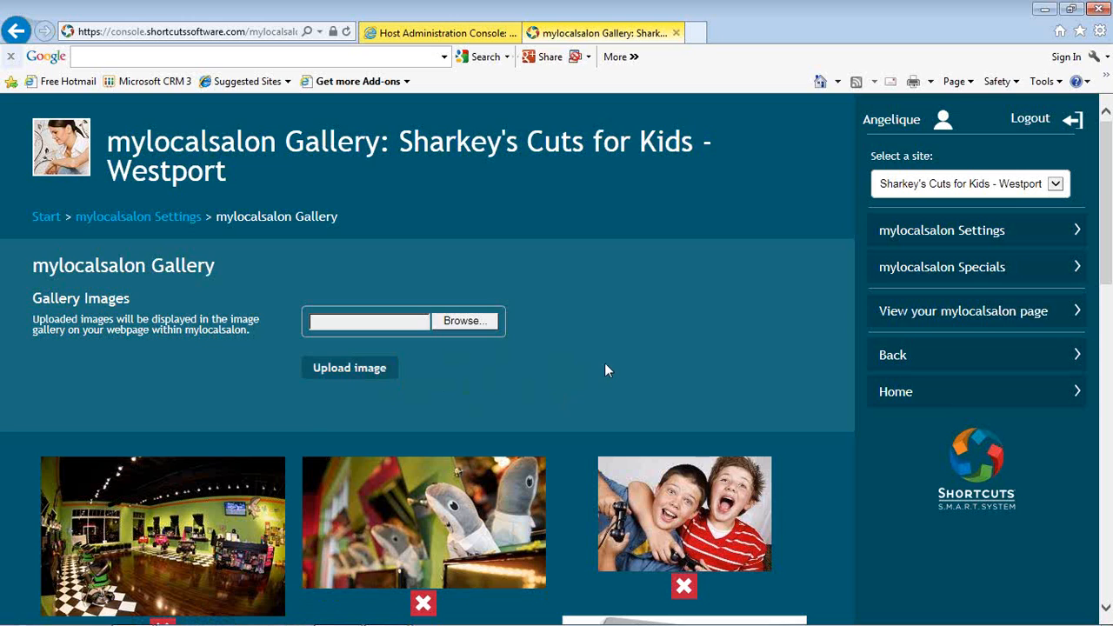
scroll(606, 369, down, 7)
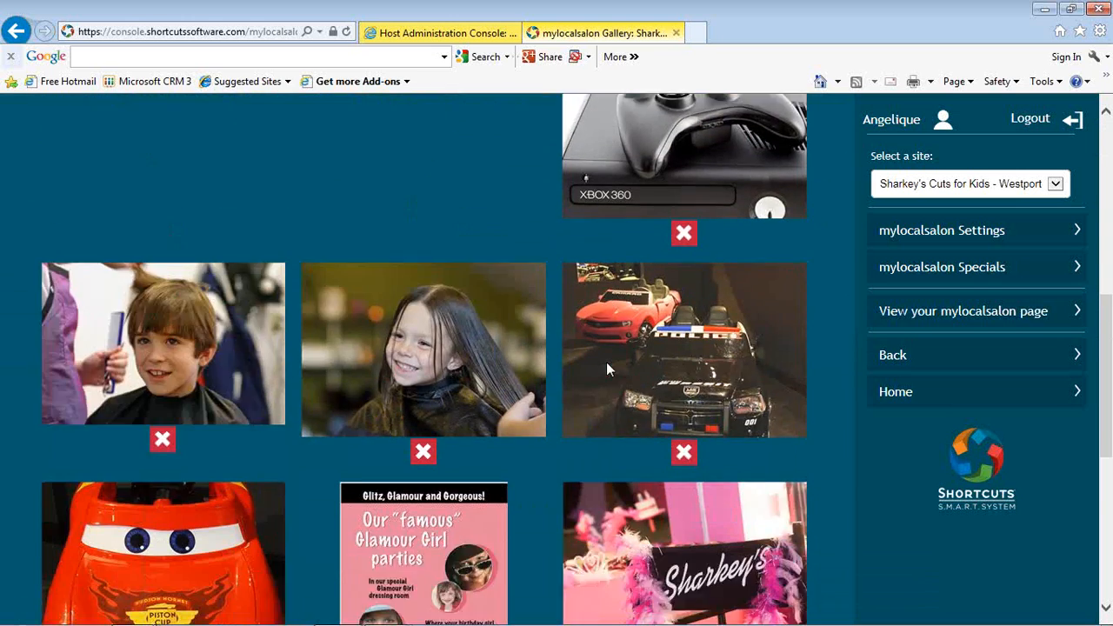
scroll(606, 370, down, 5)
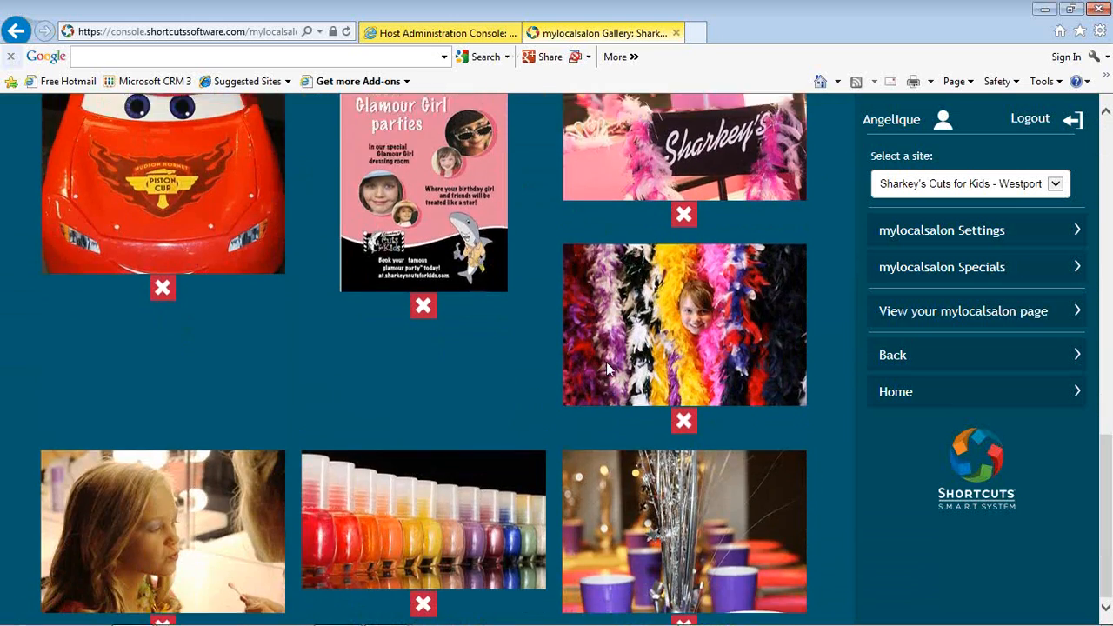
scroll(606, 362, up, 12)
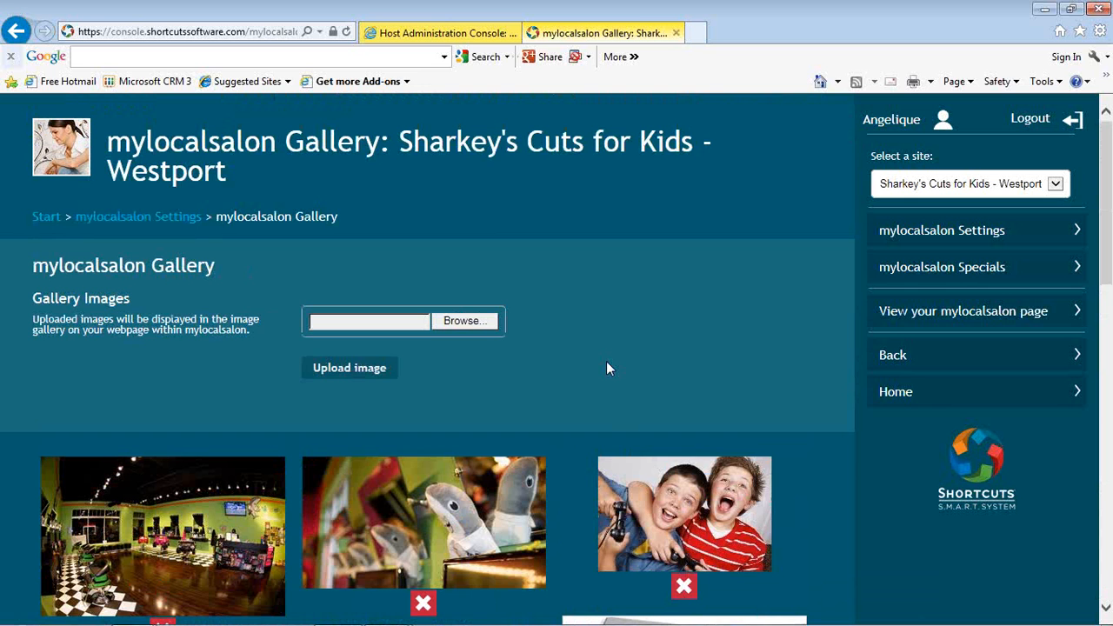
Step: Open the mylocalsalon Specials and start creating a new special for the Westport site
click(918, 275)
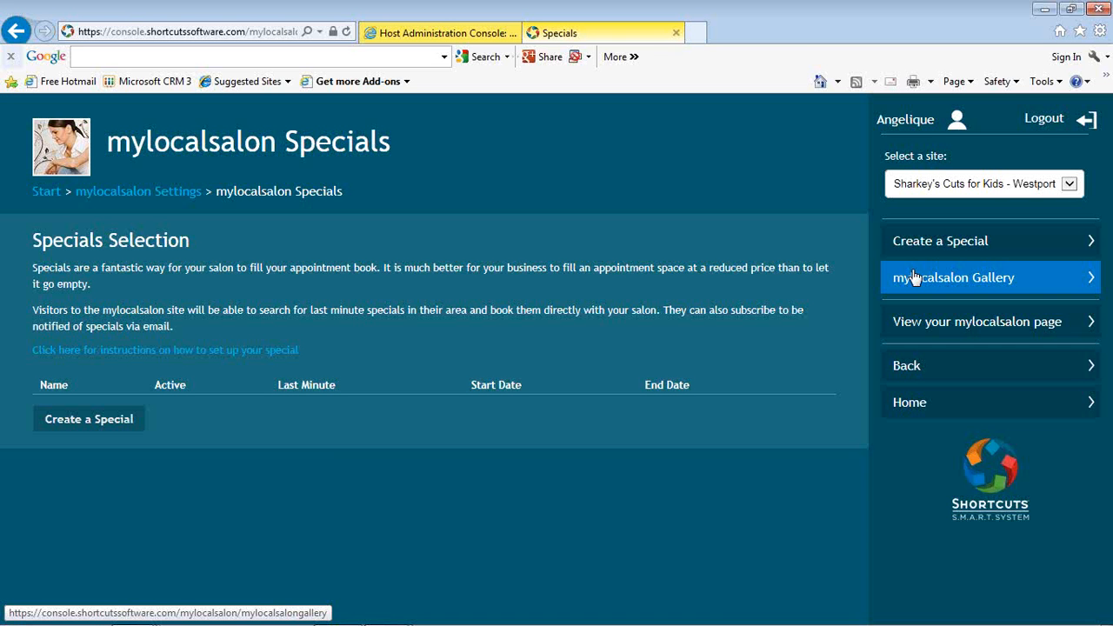
click(1096, 235)
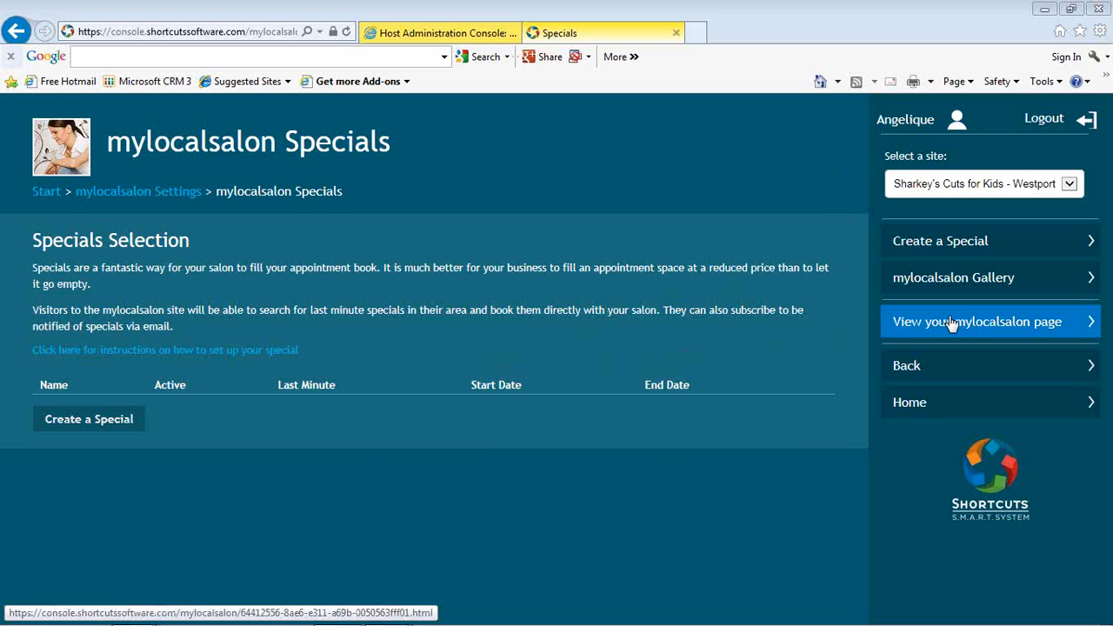
click(107, 427)
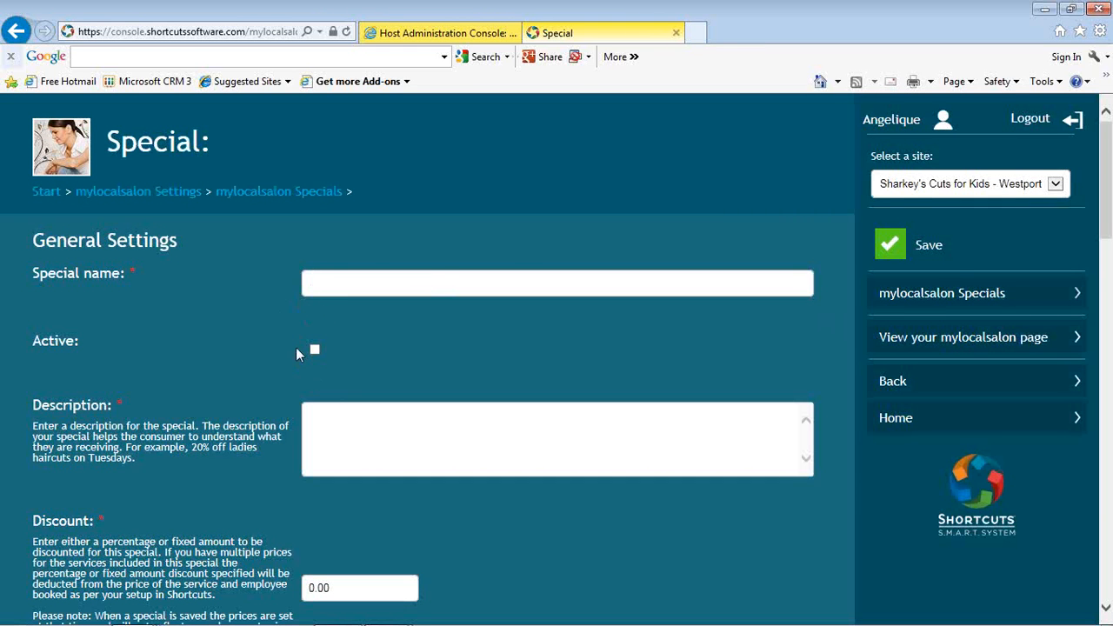
Step: Examine the new special's general settings, including the description, discount type options, voucher code, last minute option and booking limits
scroll(409, 356, down, 1)
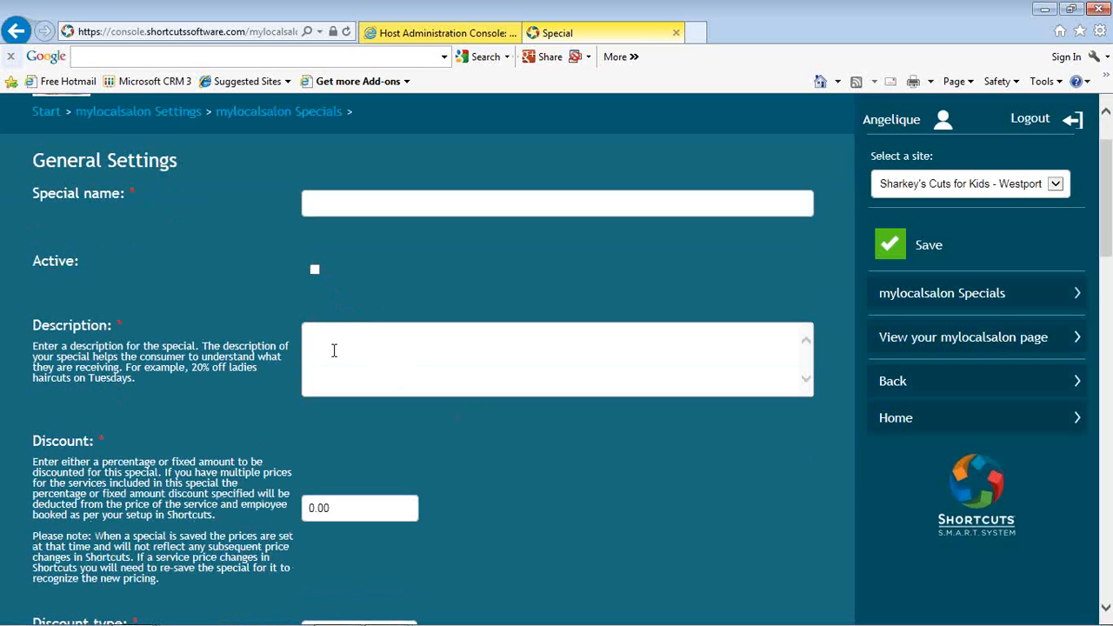
scroll(334, 351, down, 2)
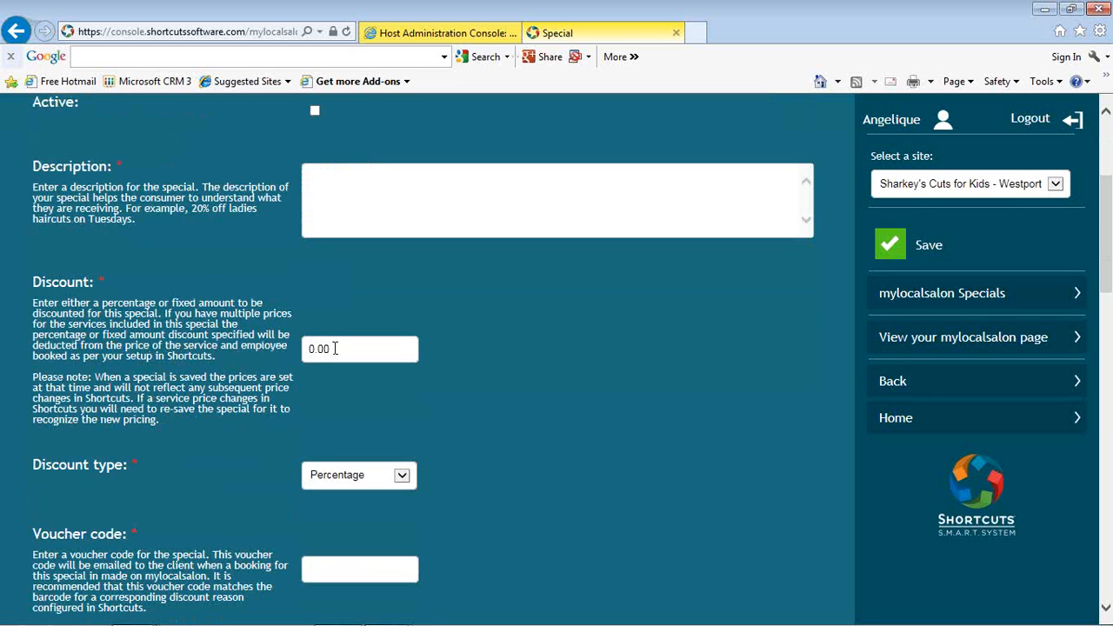
click(401, 474)
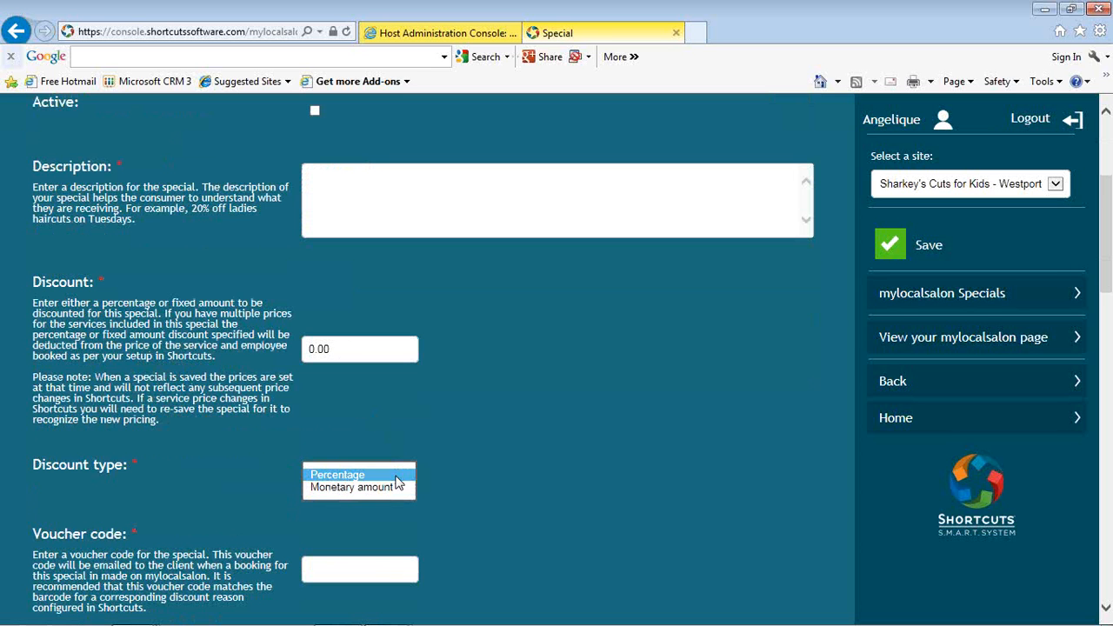
click(454, 476)
scroll(451, 471, down, 3)
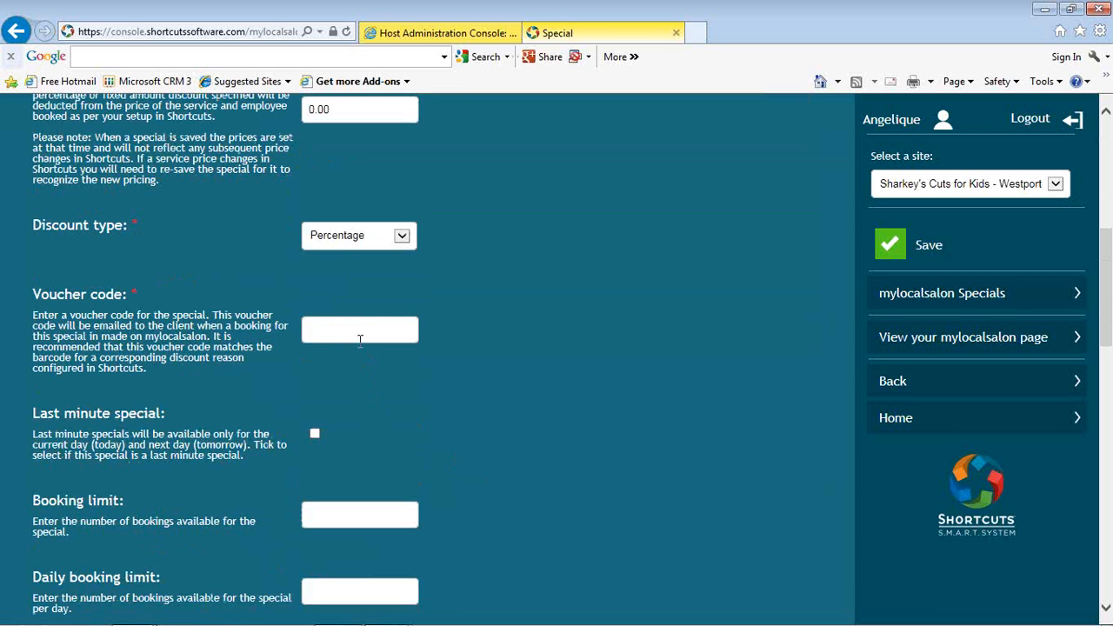
click(358, 335)
scroll(489, 351, down, 1)
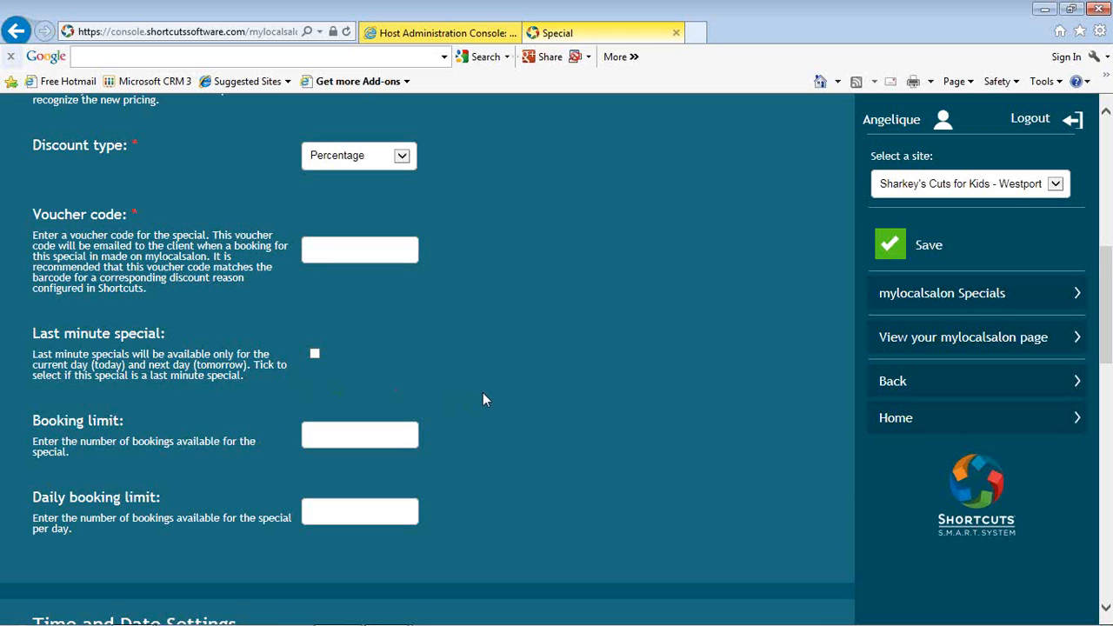
scroll(483, 395, down, 1)
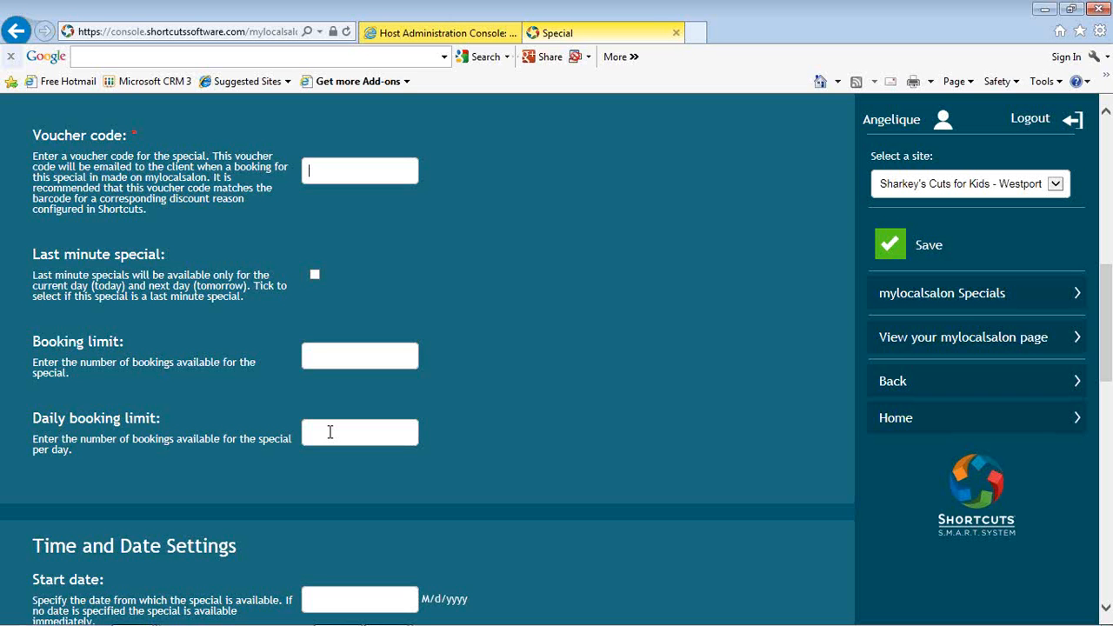
Step: Examine the new special's time and date settings, employee selection, service selection and the approval terms at the end of the form
scroll(462, 434, down, 3)
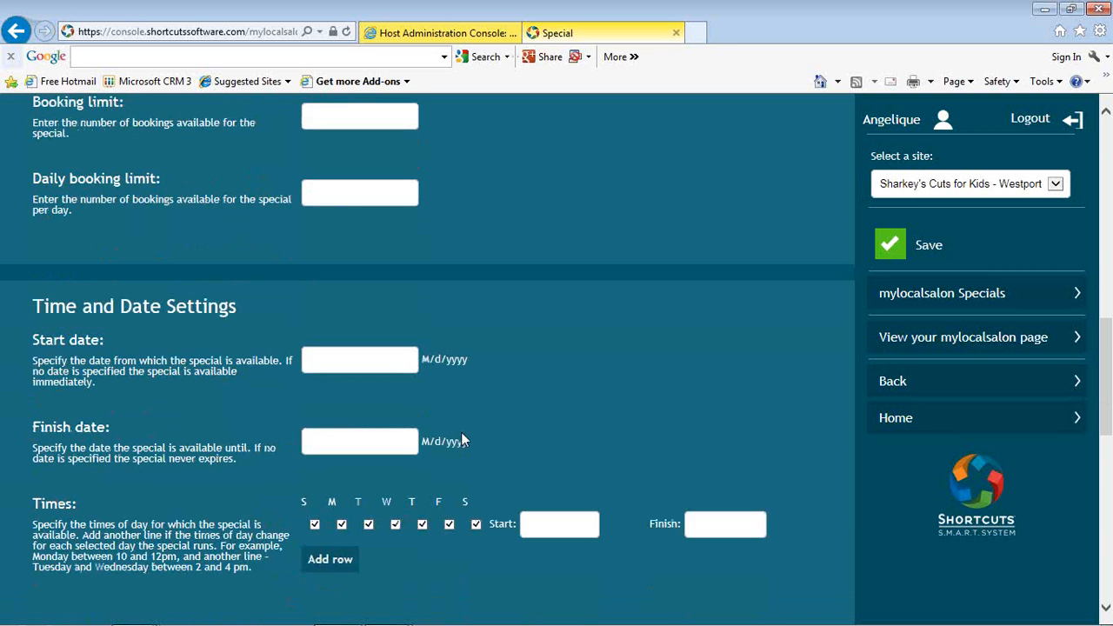
scroll(462, 439, down, 2)
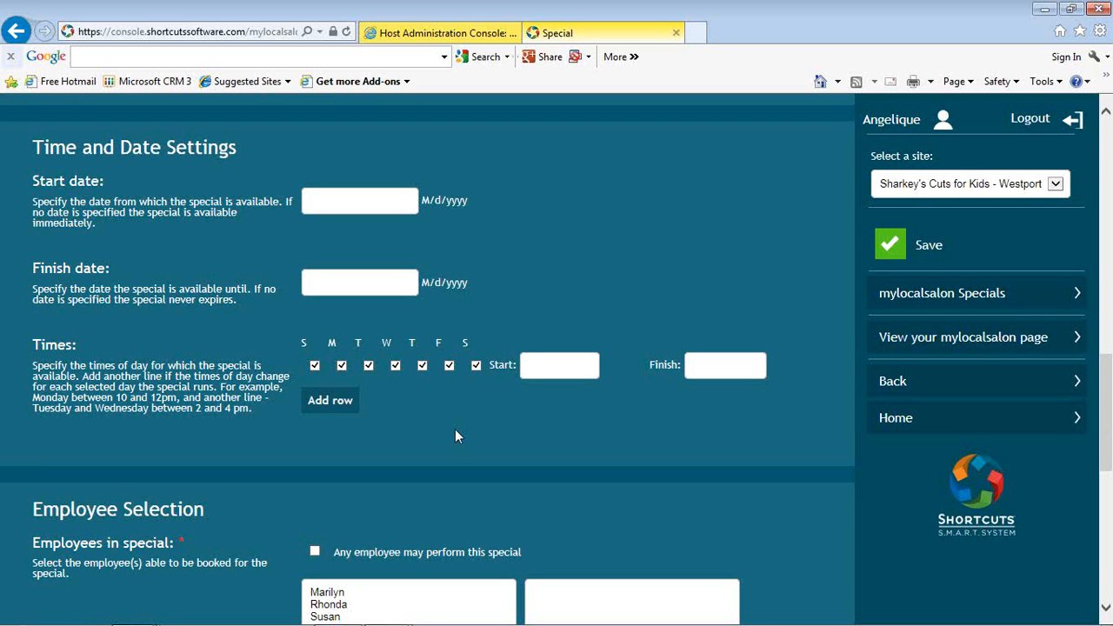
scroll(456, 429, down, 2)
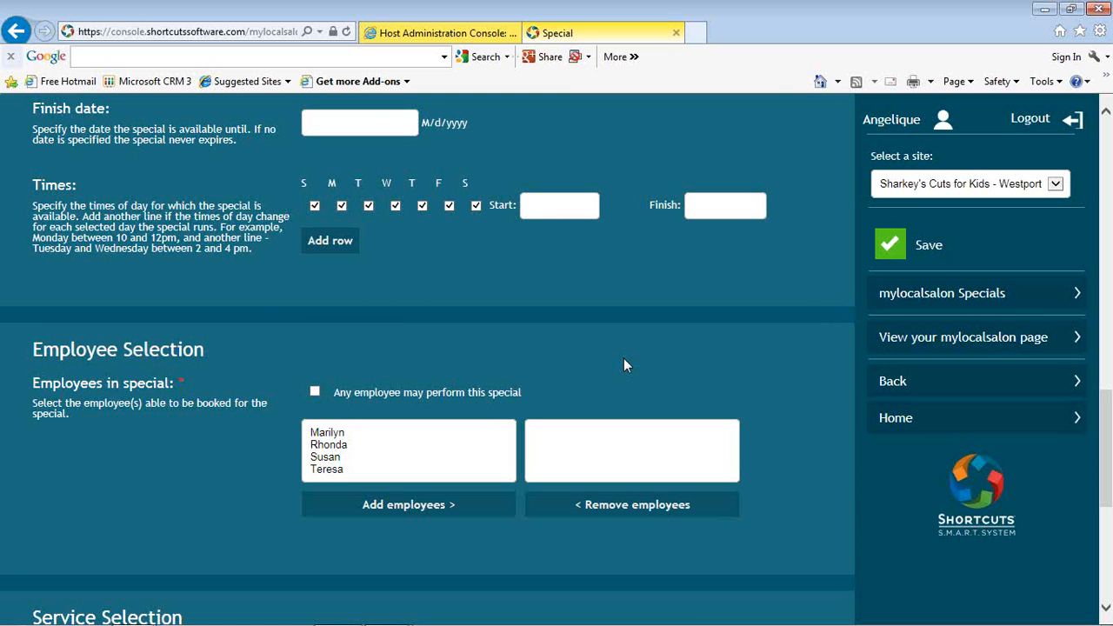
scroll(621, 362, down, 1)
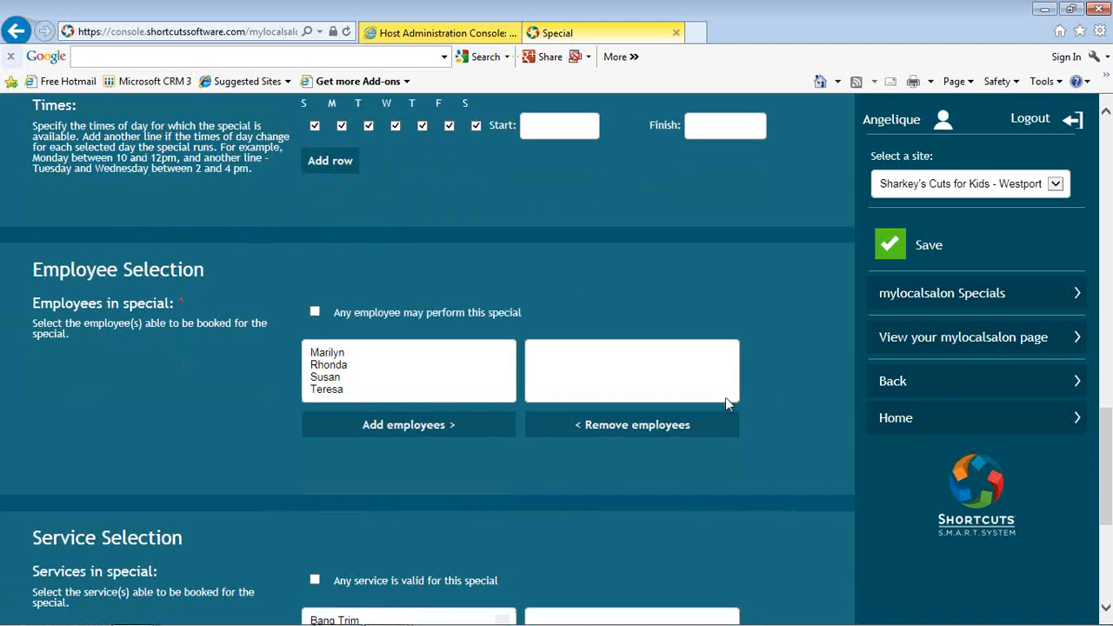
scroll(728, 397, down, 4)
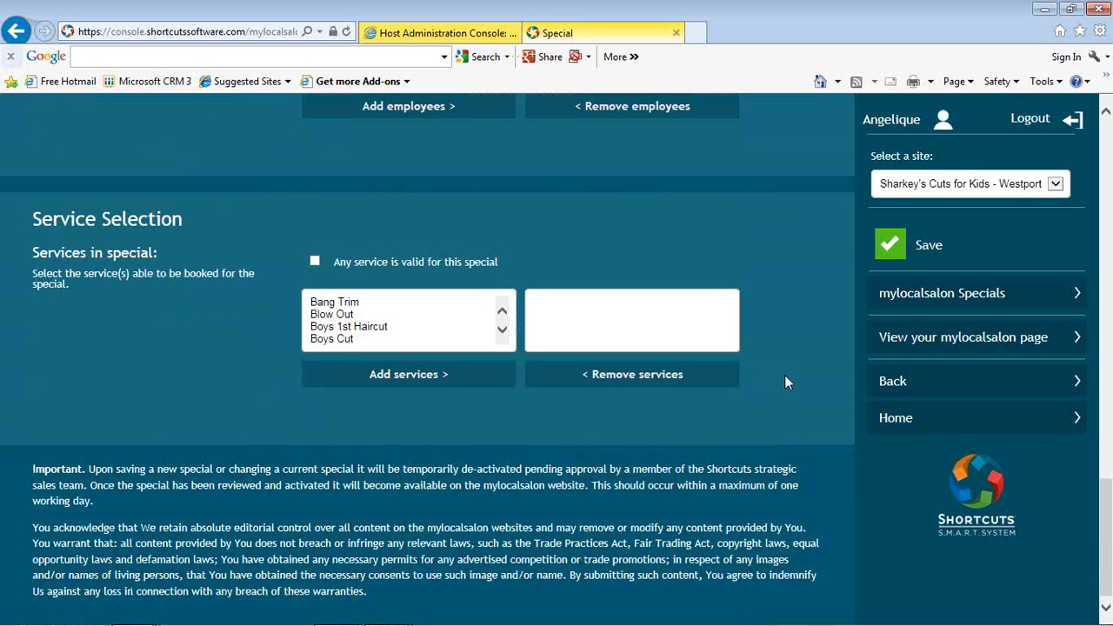
scroll(784, 375, down, 1)
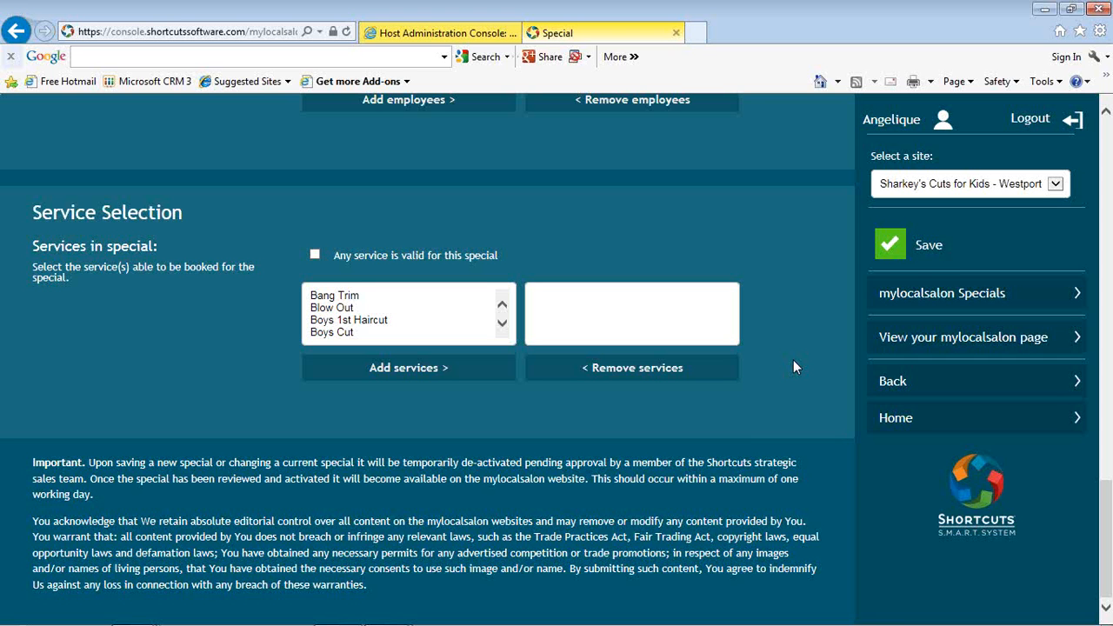
Step: Leave the new special without saving it and reopen the mylocalsalon Specials from the console's Start page
click(938, 421)
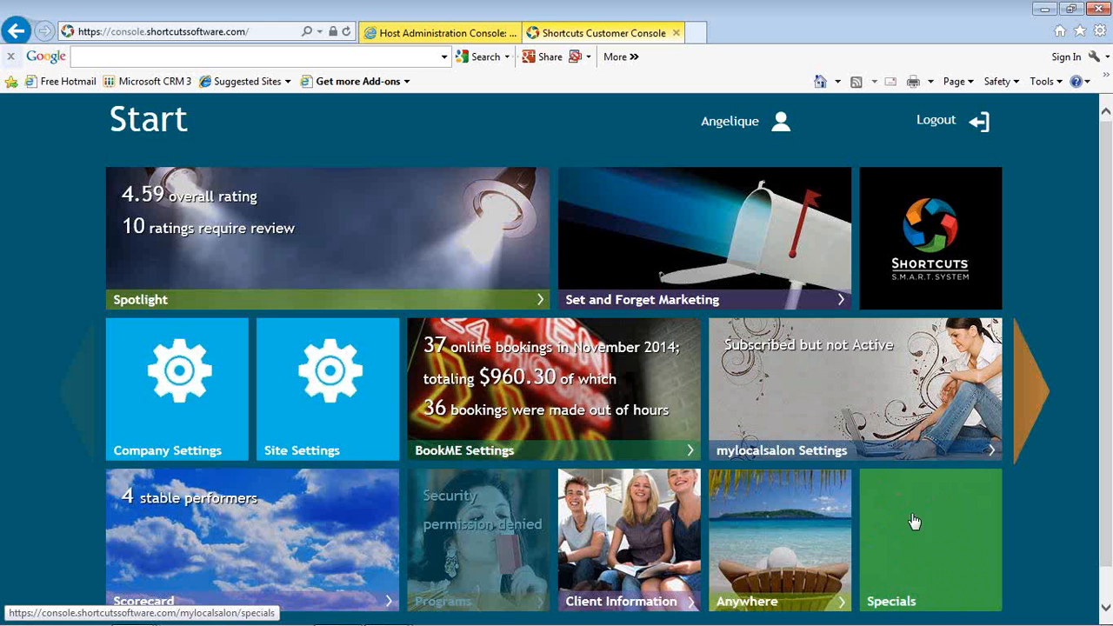
click(924, 412)
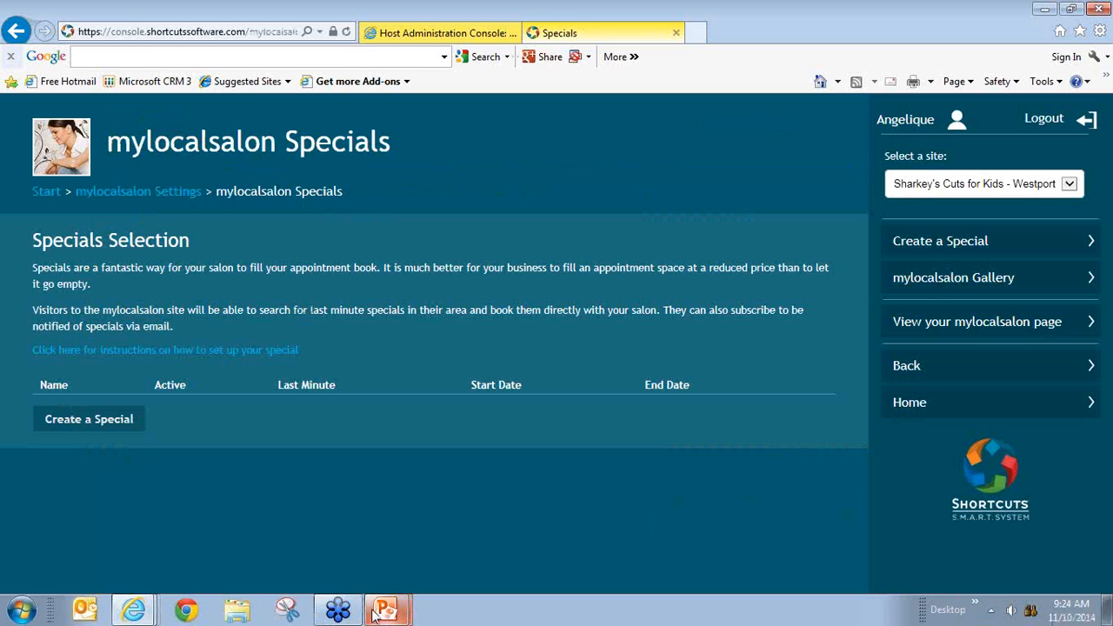
Step: Switch to the PowerPoint slide show and advance from the Live Demo slide to the Reporting slide
mouse_move(380, 613)
click(374, 573)
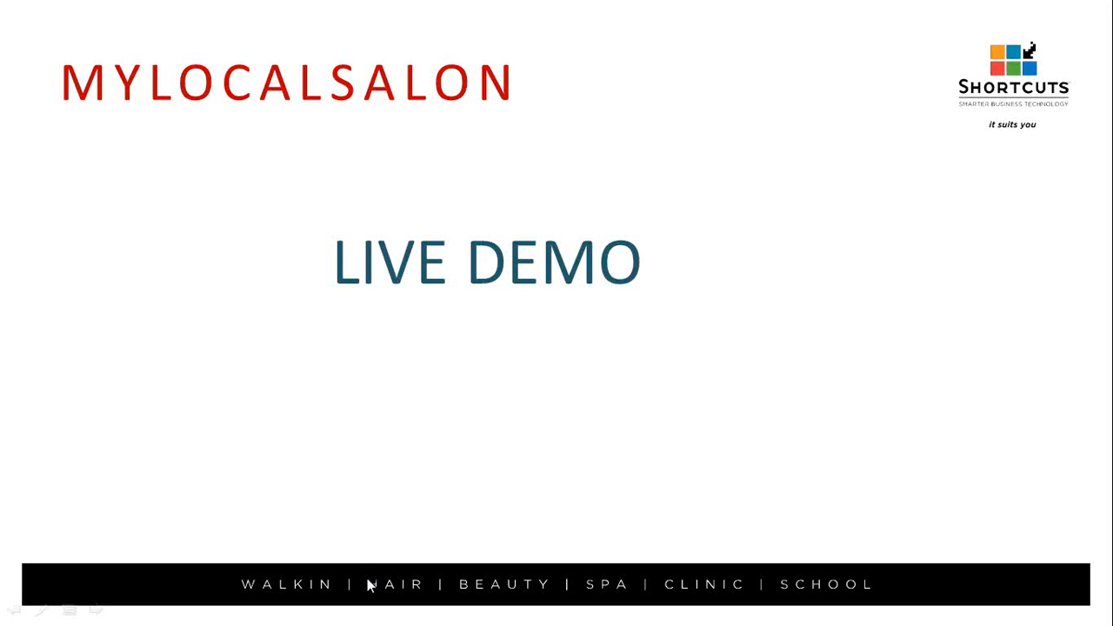
click(564, 445)
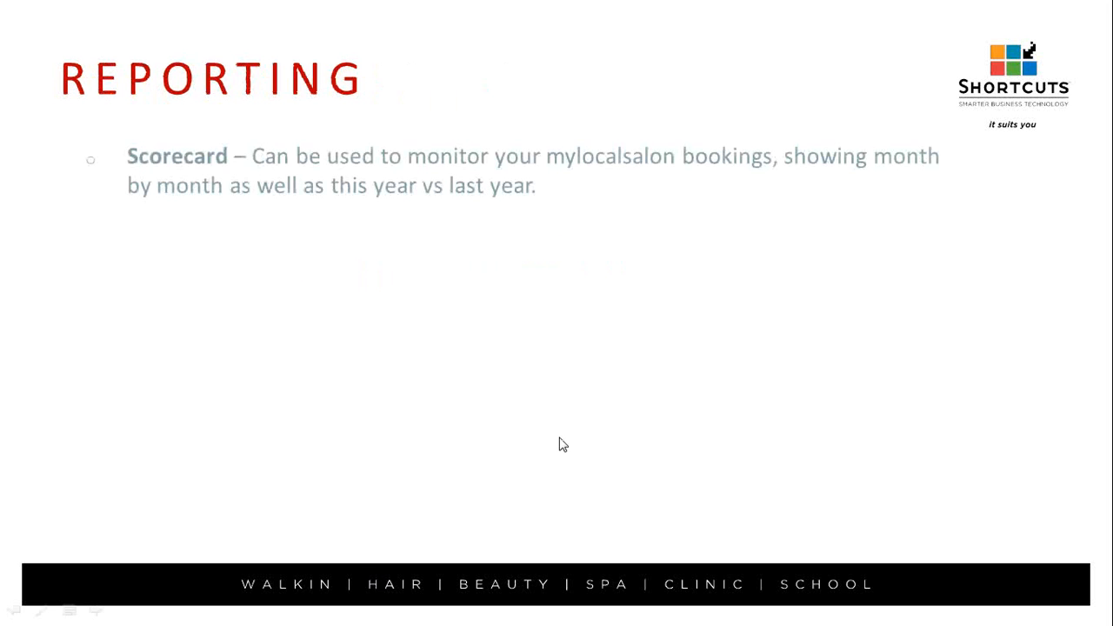